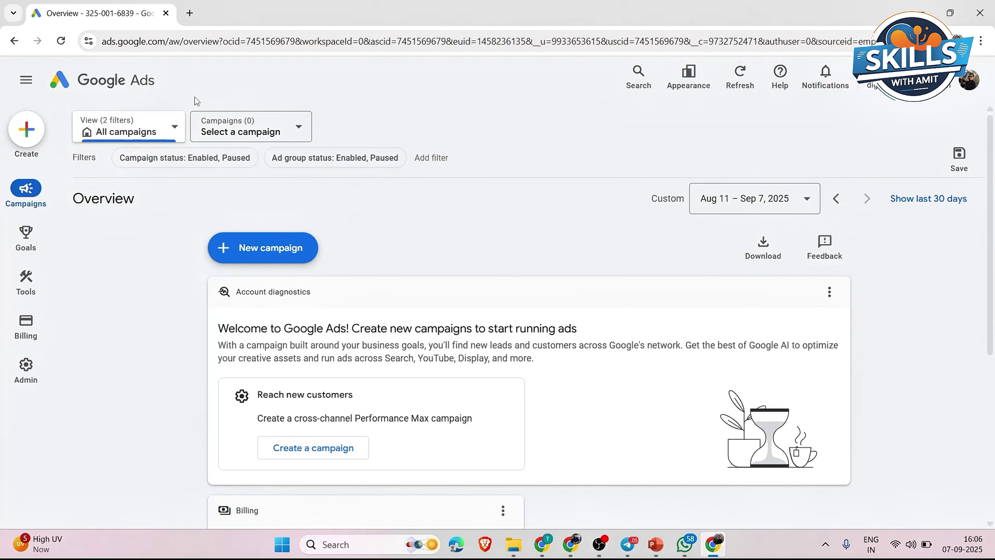
Step: Expand the main navigation to view the Campaigns entries, and collapse it again
click(26, 81)
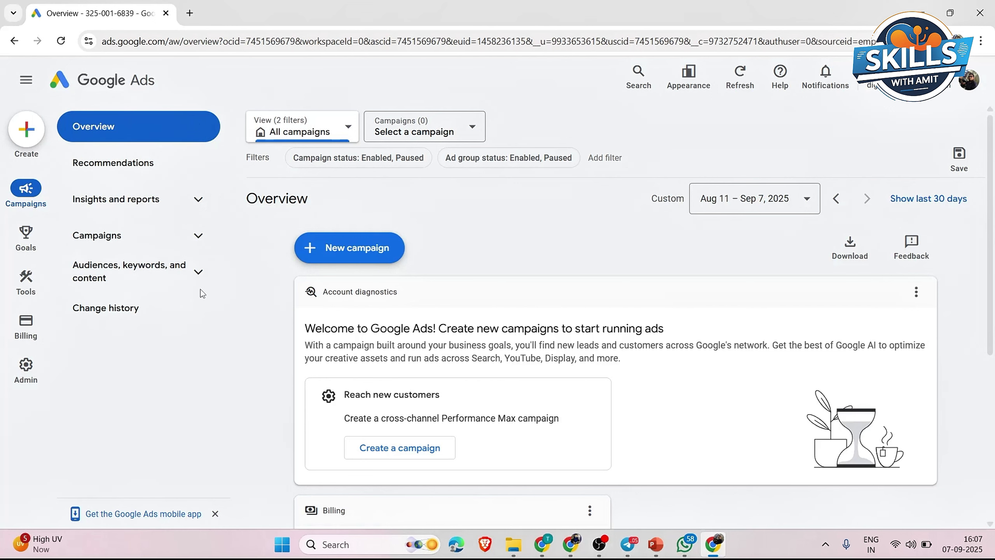
mouse_move(25, 238)
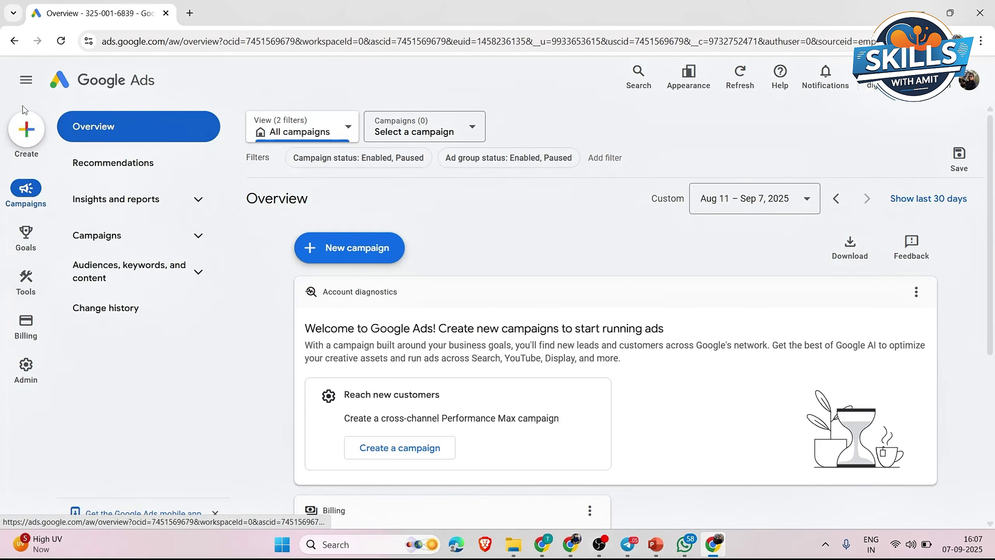
click(26, 85)
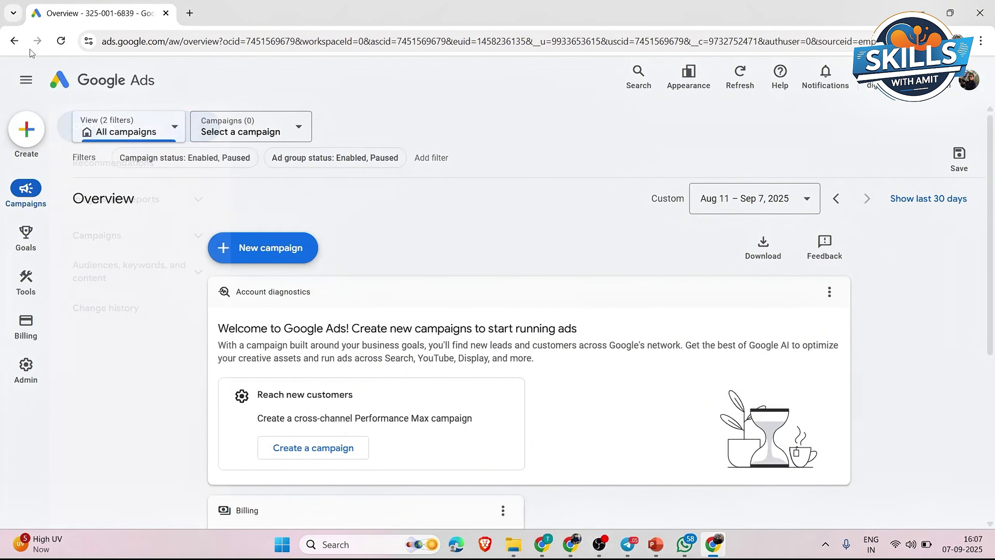
Step: View the first page of the campaign creation flow through the Create options, and return to the account overview
click(30, 128)
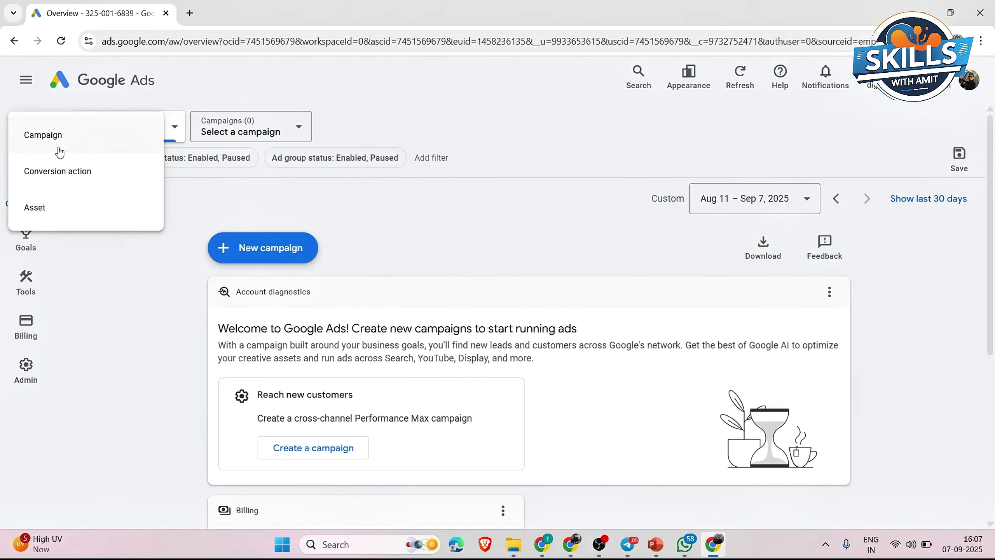
click(81, 140)
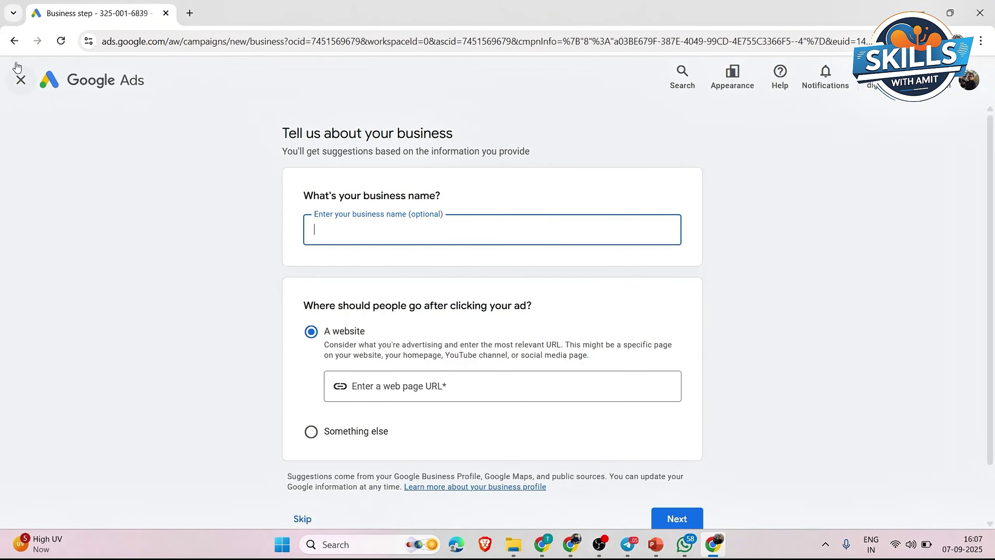
click(67, 85)
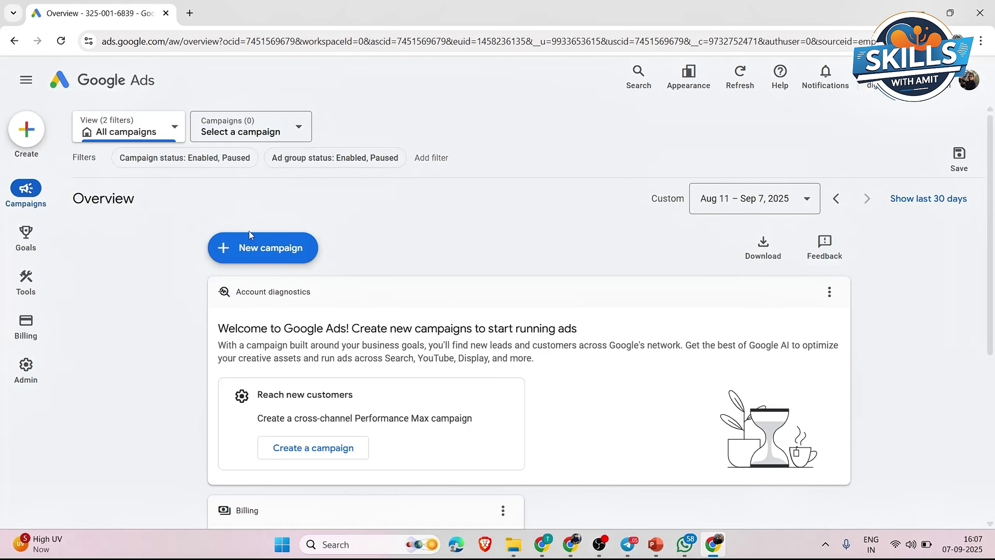
Step: Start a new campaign from the overview, skip the business details to view the campaign objectives, and return to the overview
click(279, 254)
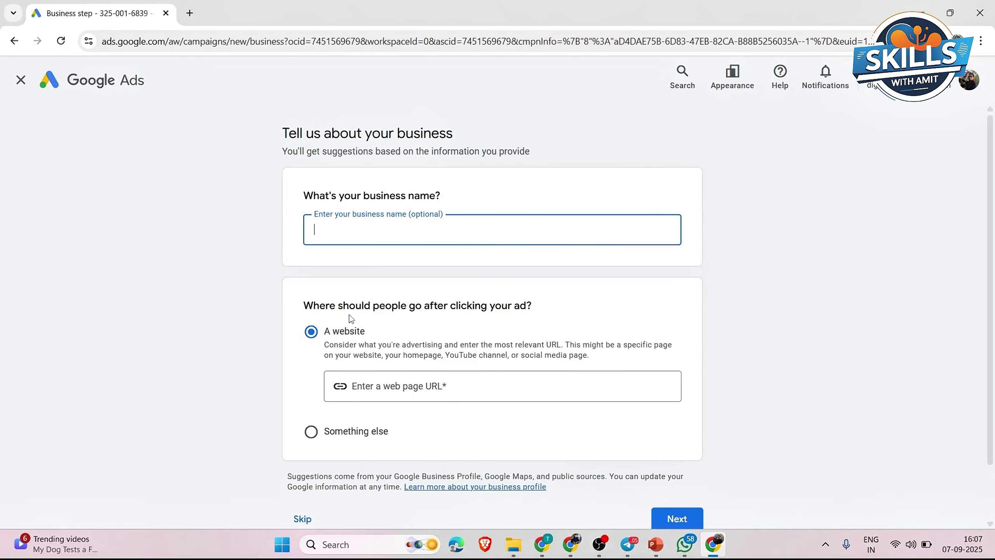
click(304, 522)
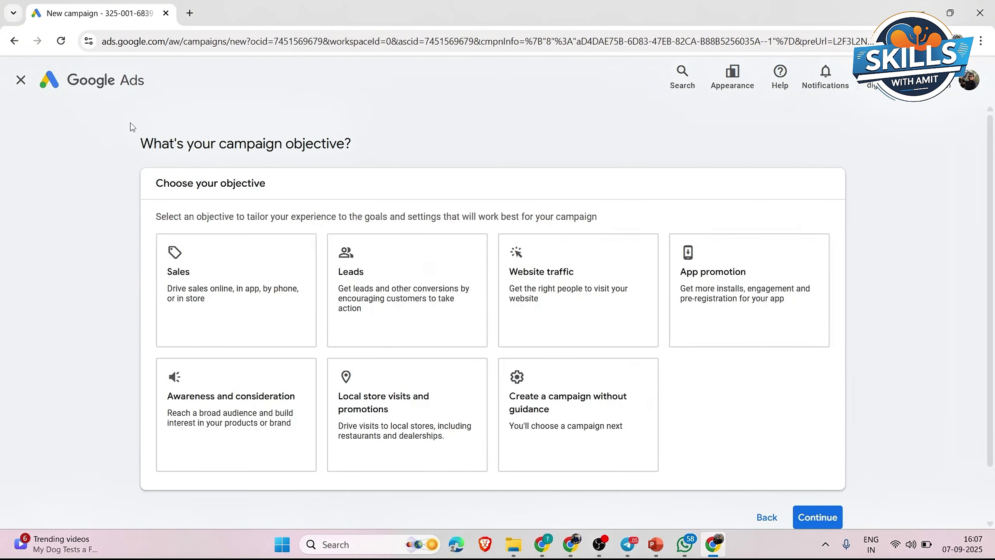
click(94, 90)
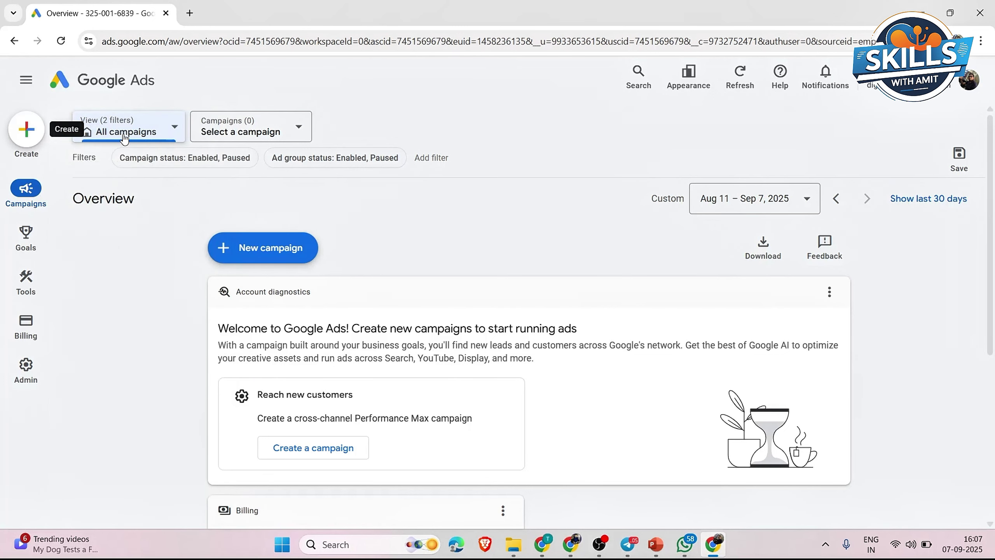
Step: Examine the Campaigns section's entries, expanding the Insights and reports group and the Campaigns group
mouse_move(24, 202)
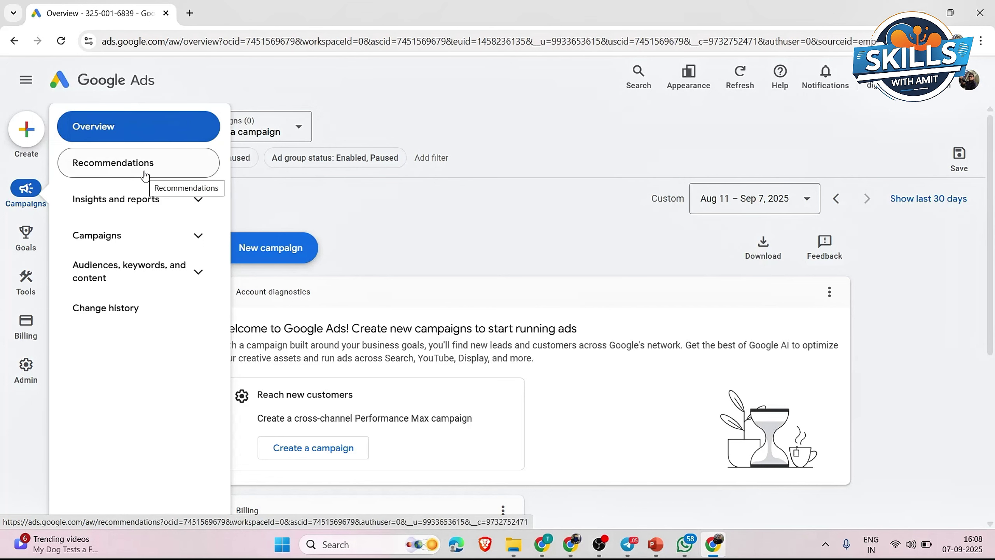
click(199, 205)
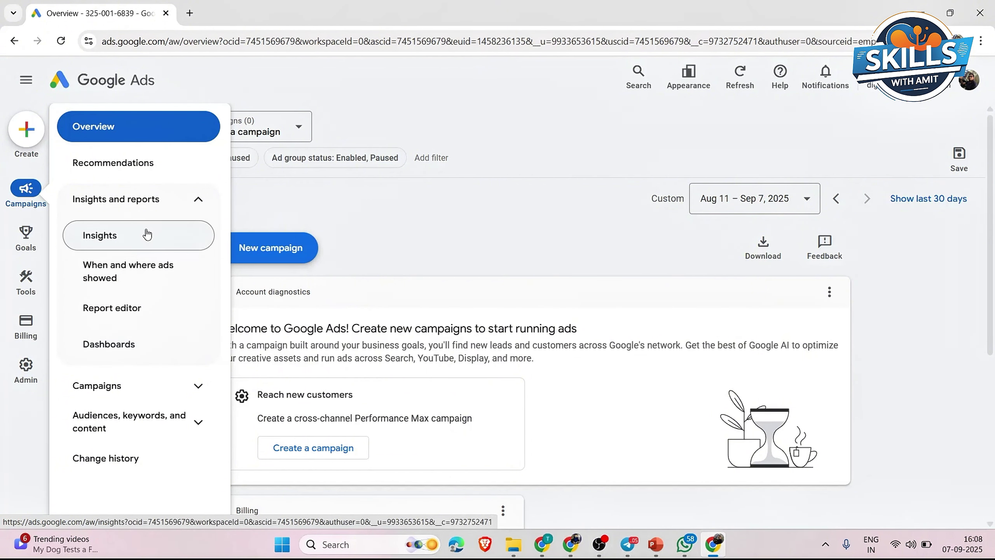
click(185, 395)
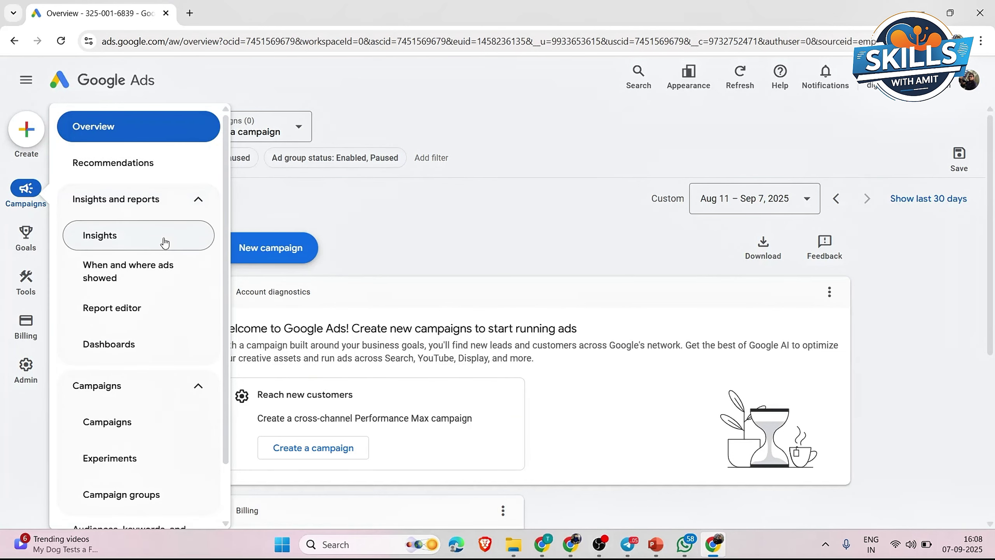
Step: Examine the Goals section, opening the conversions summary and expanding the Conversions and Measurement groups
mouse_move(31, 230)
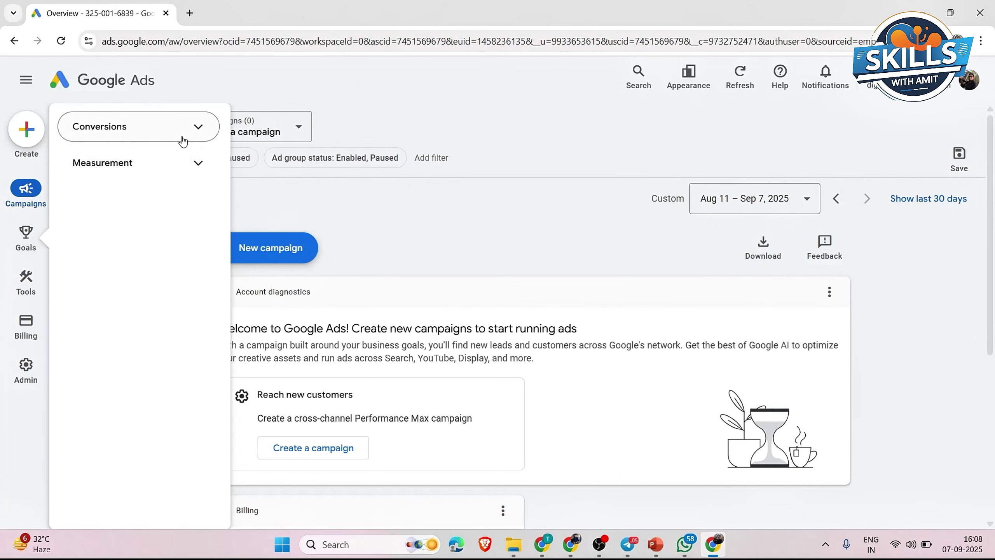
click(183, 140)
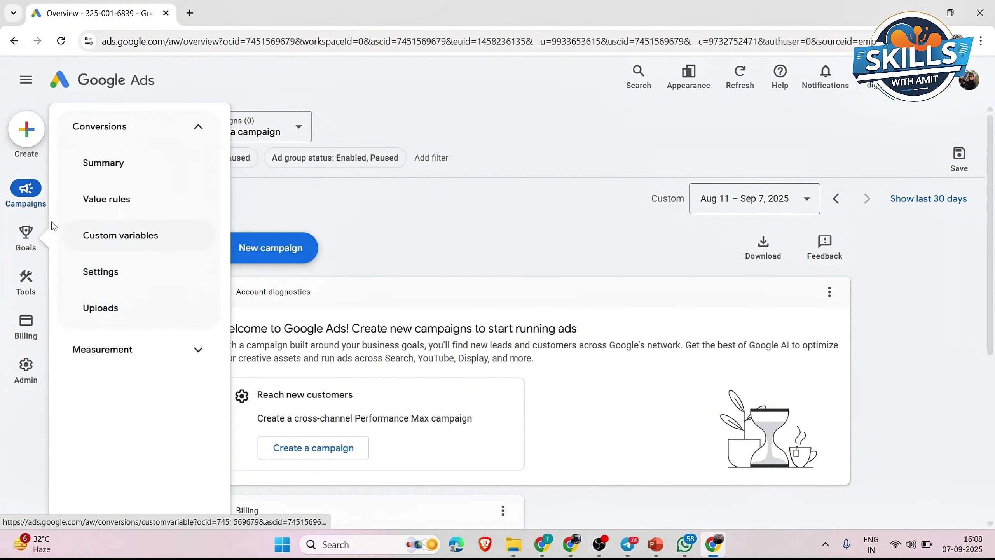
click(16, 239)
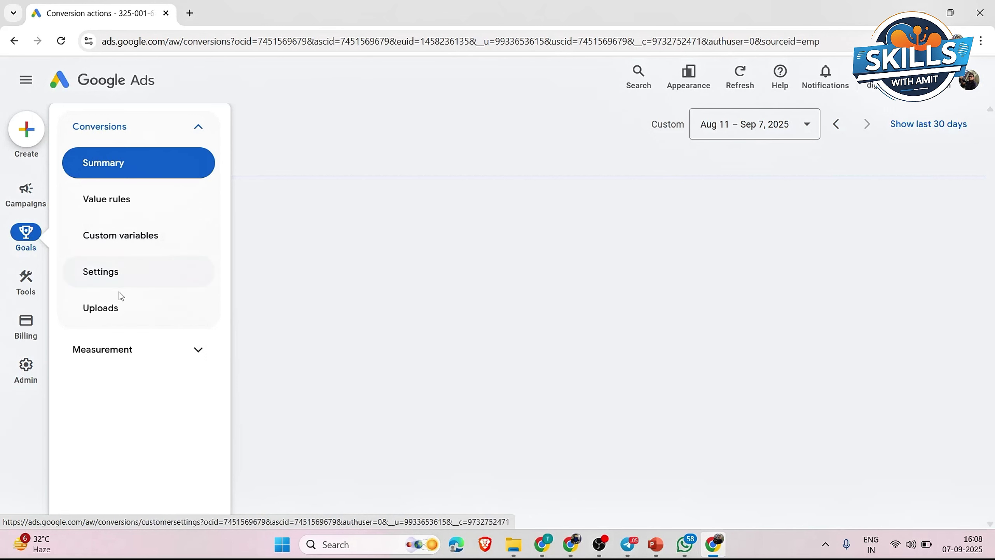
click(192, 352)
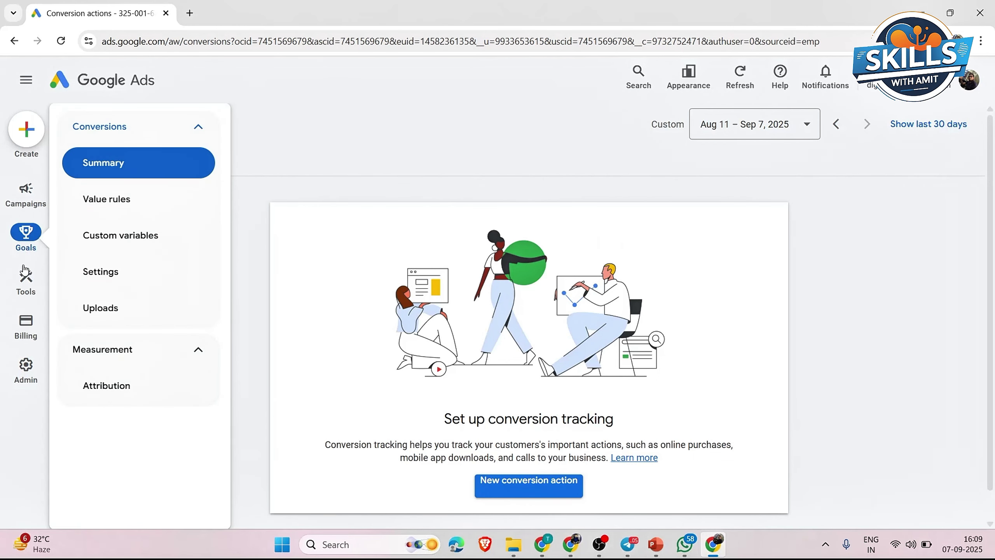
Step: Open Asset studio and look through its video creation options and asset management area
mouse_move(24, 270)
mouse_move(28, 251)
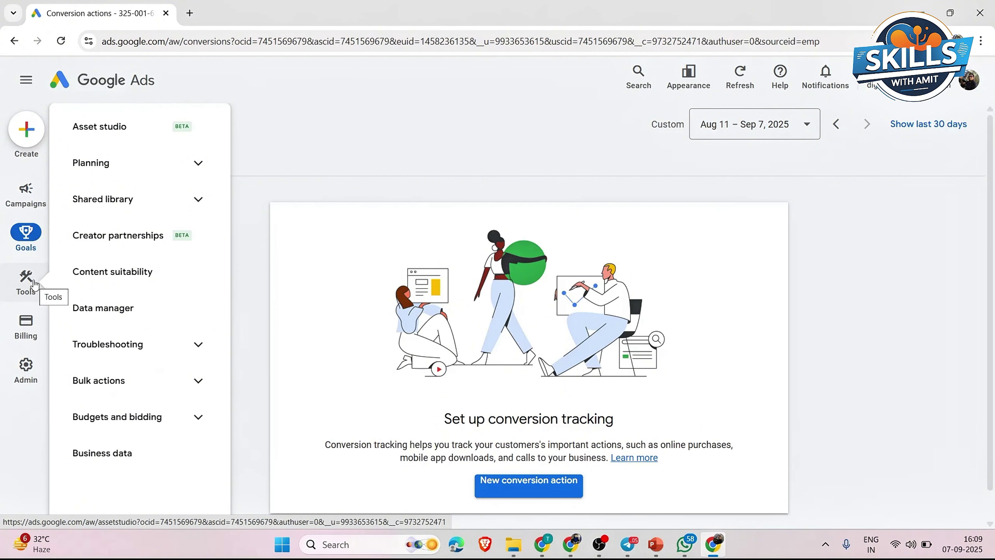
click(161, 138)
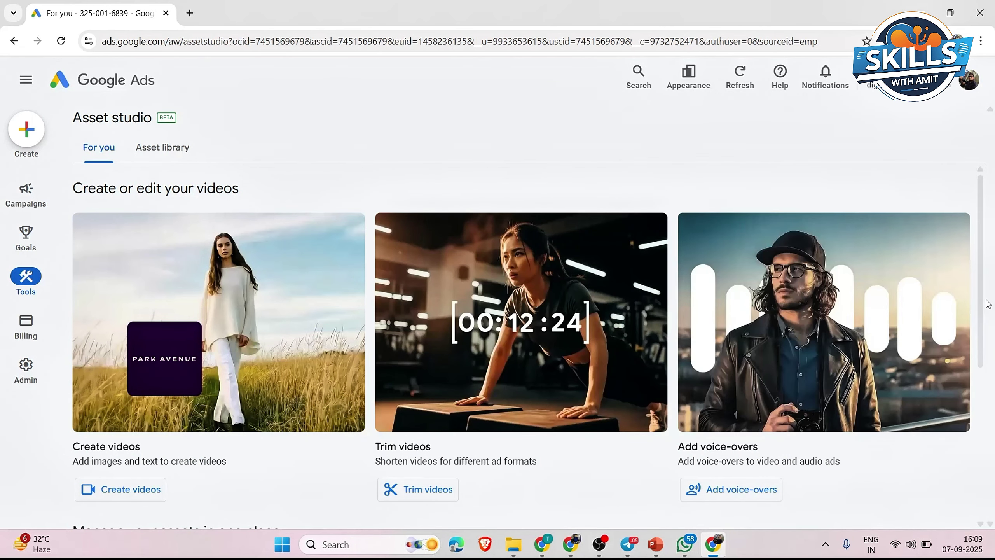
drag(985, 305, 993, 416)
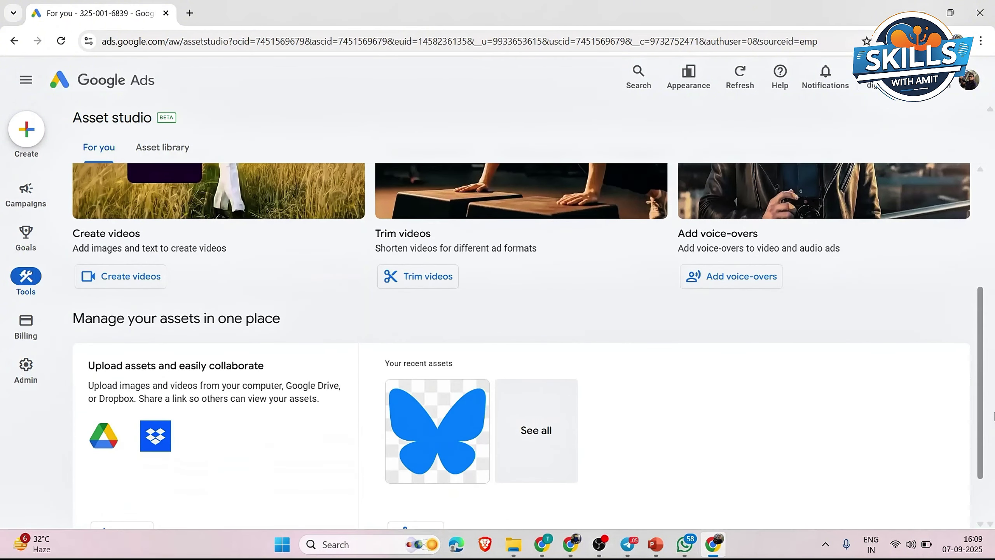
scroll(300, 302, up, 5)
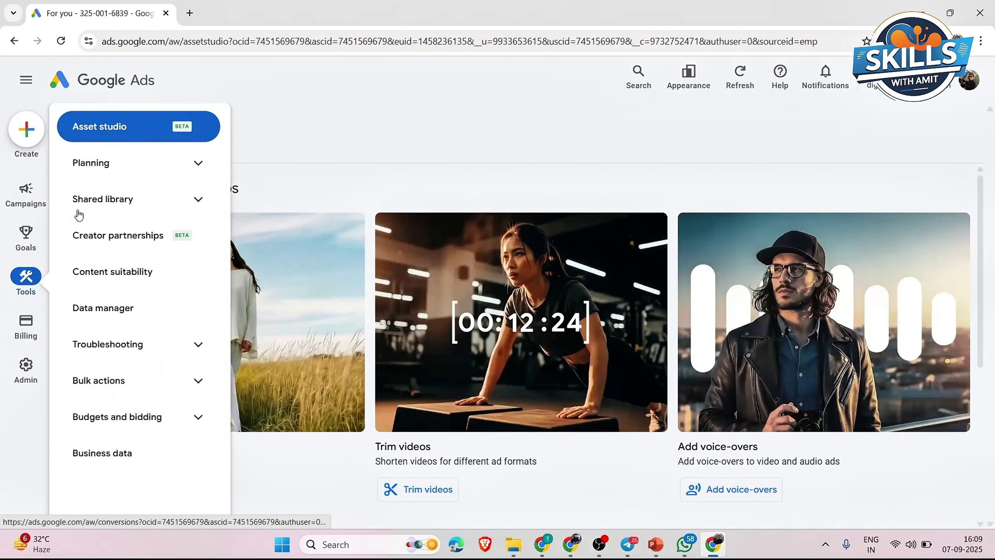
Step: Examine the Tools section's entries, expanding the Planning, Shared library and Bulk actions groups
mouse_move(26, 237)
mouse_move(26, 280)
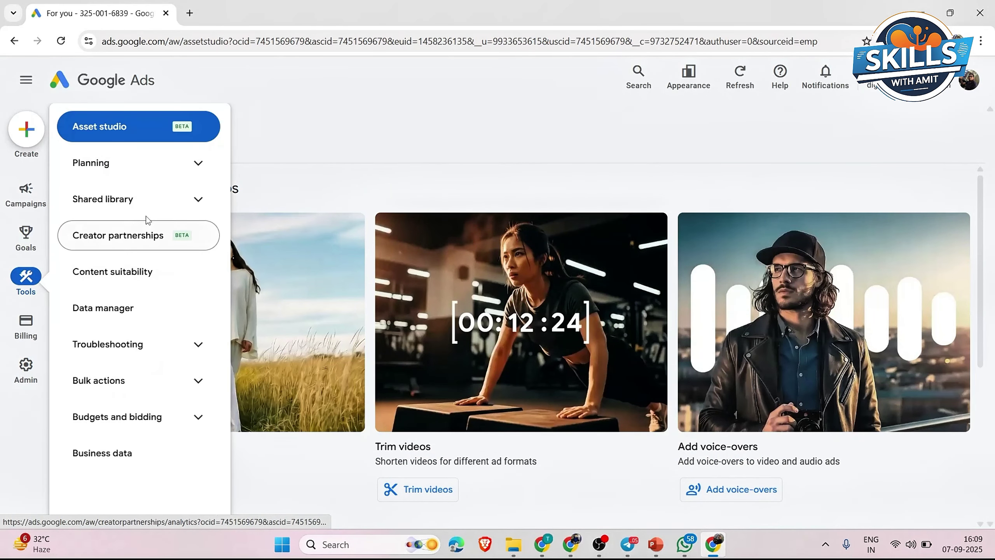
click(202, 171)
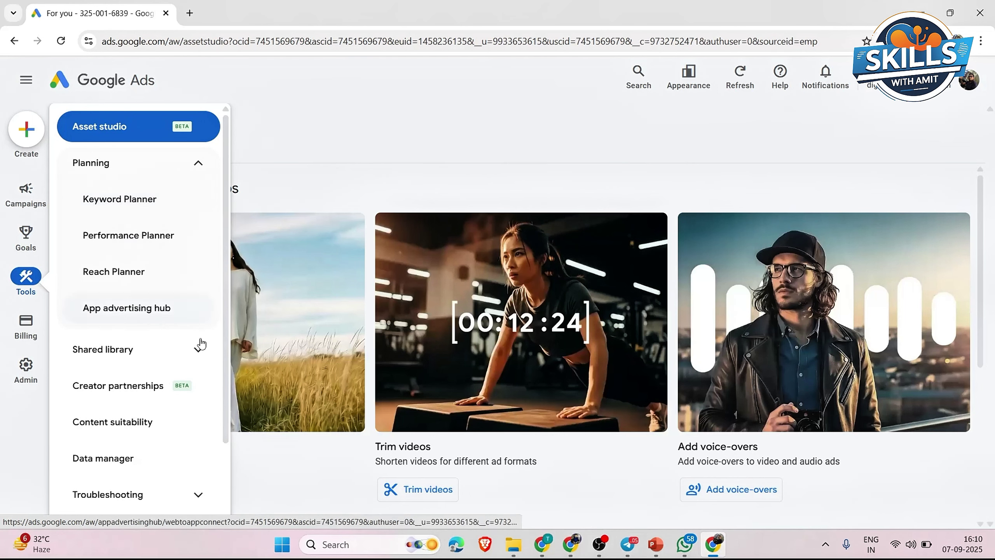
click(199, 350)
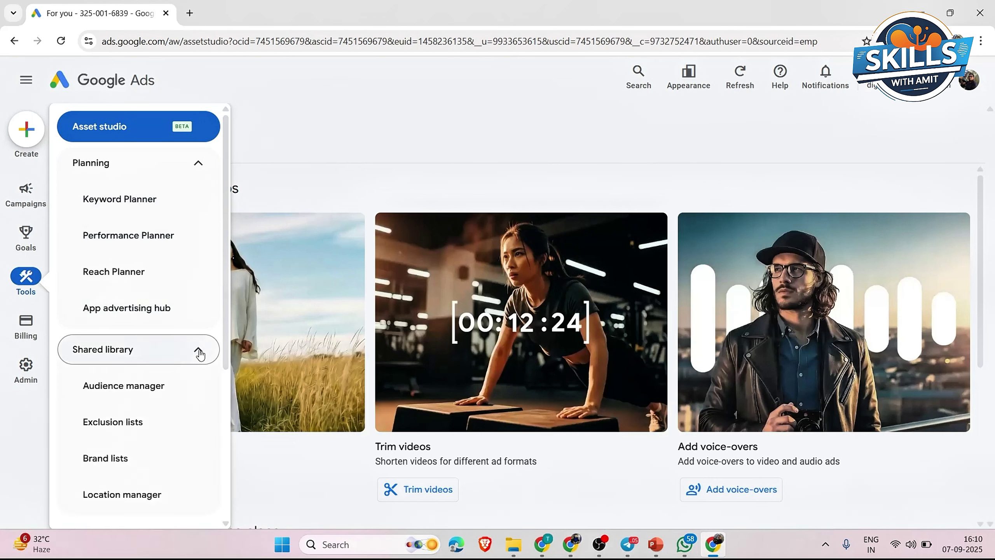
mouse_move(36, 392)
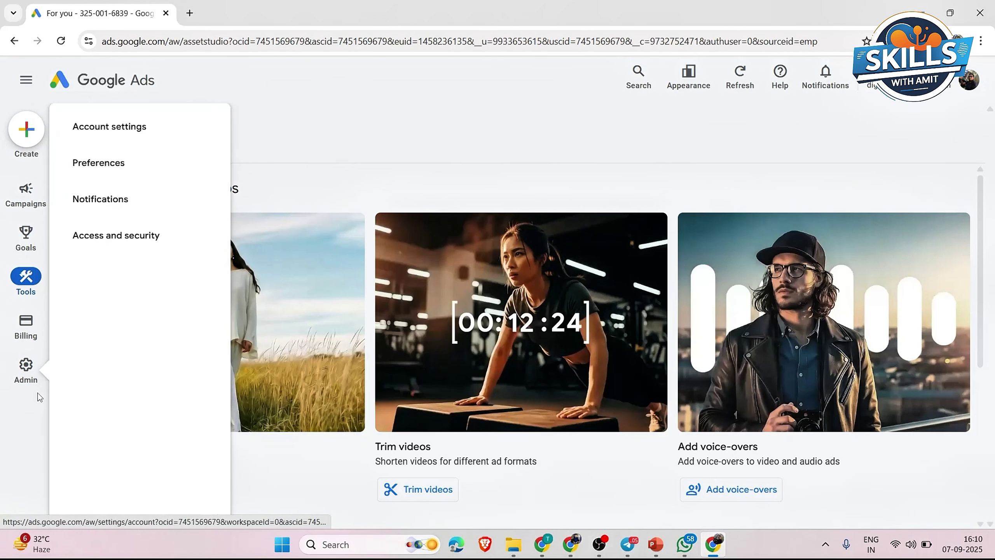
mouse_move(24, 287)
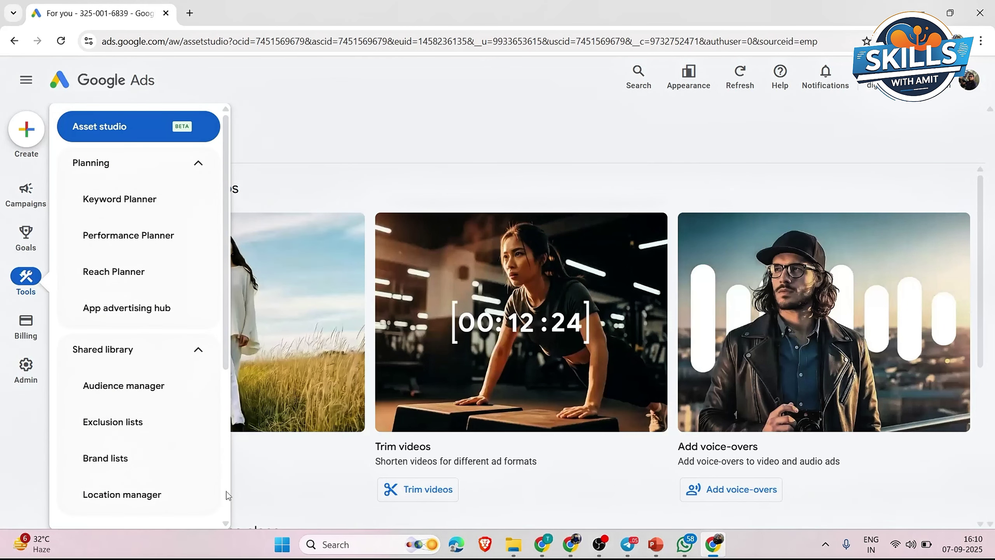
scroll(229, 515, down, 5)
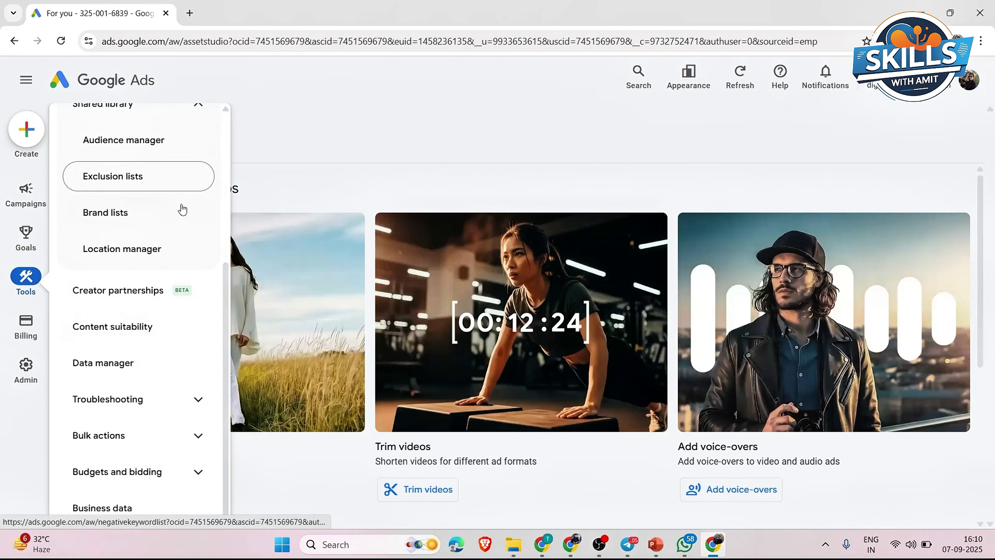
click(202, 438)
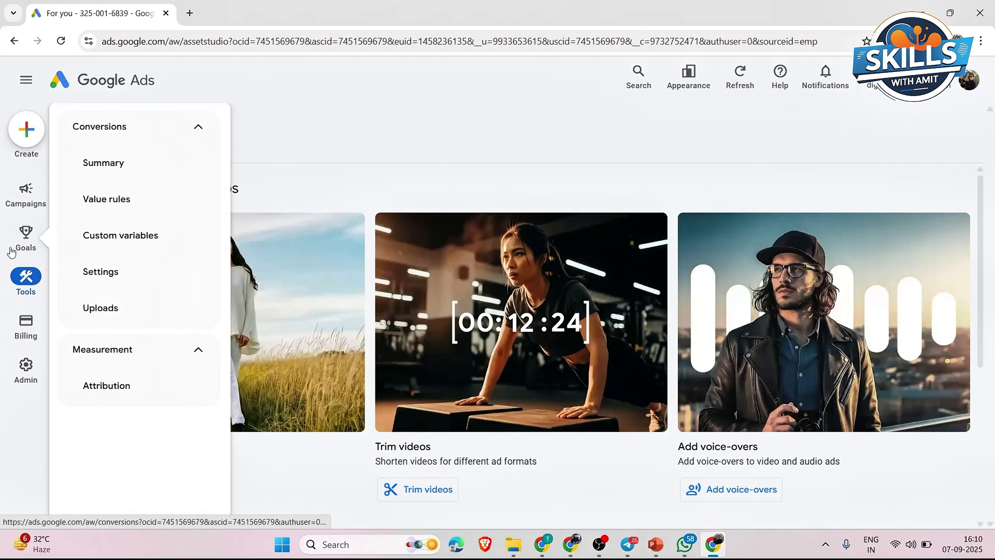
Step: Open the billing summary and start adding funds with a payment amount of ₹3,000
mouse_move(40, 329)
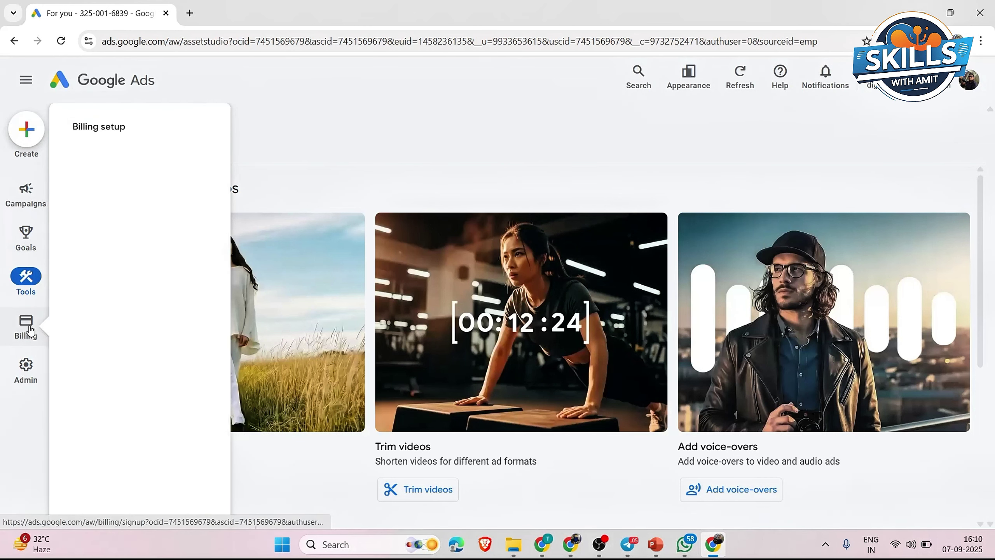
click(31, 330)
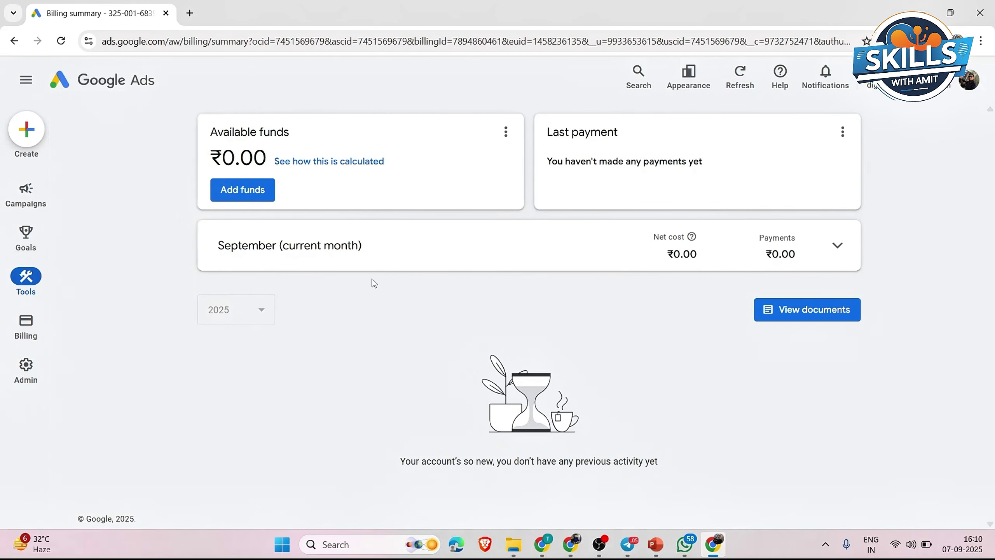
click(249, 195)
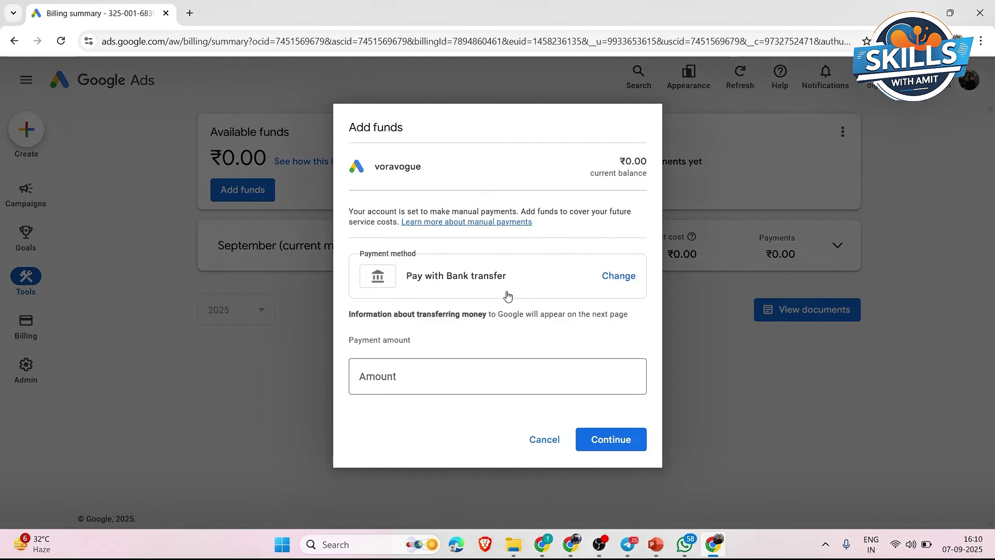
click(446, 365)
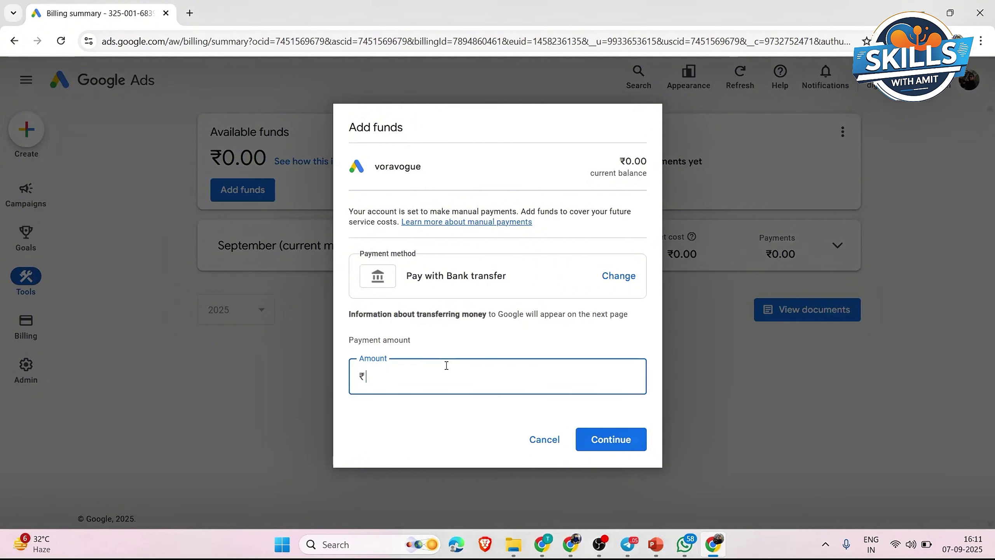
text(3000)
Step: Review the available payment methods and the credit or debit card form, and return to the Add funds form
click(620, 282)
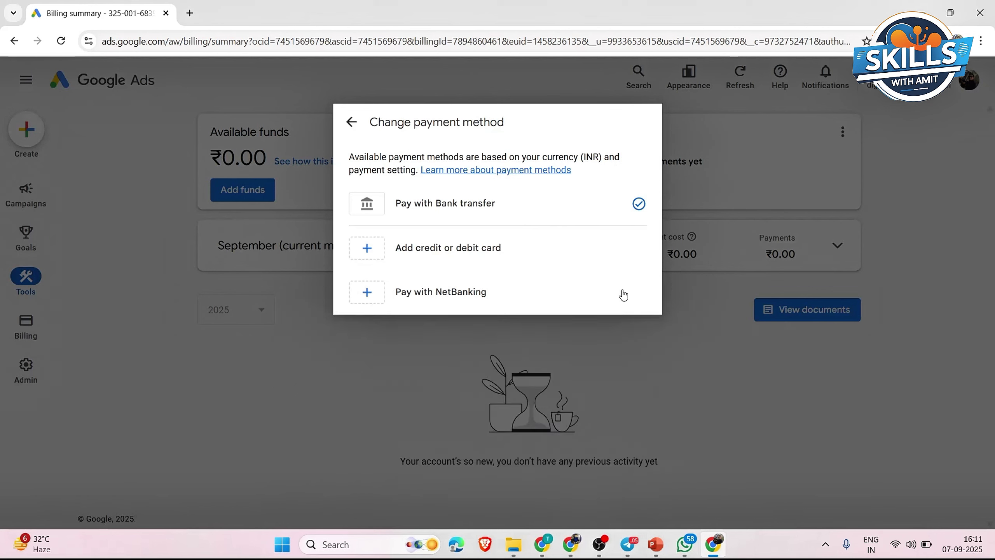
click(424, 247)
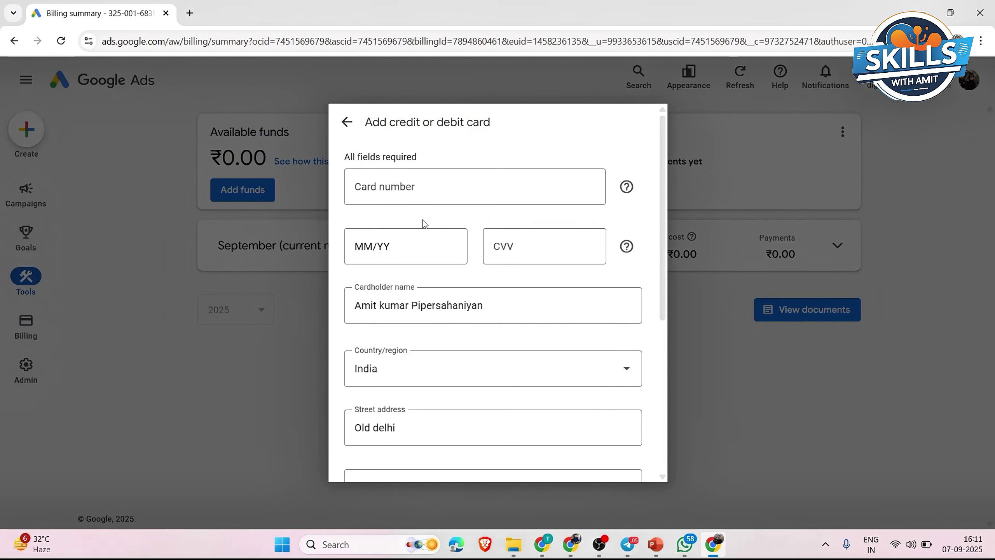
click(345, 129)
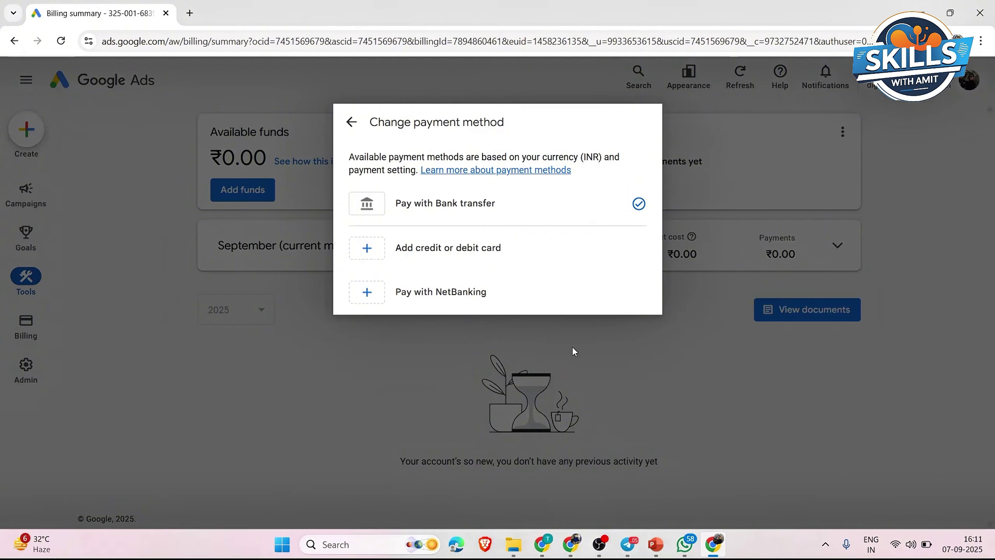
click(349, 123)
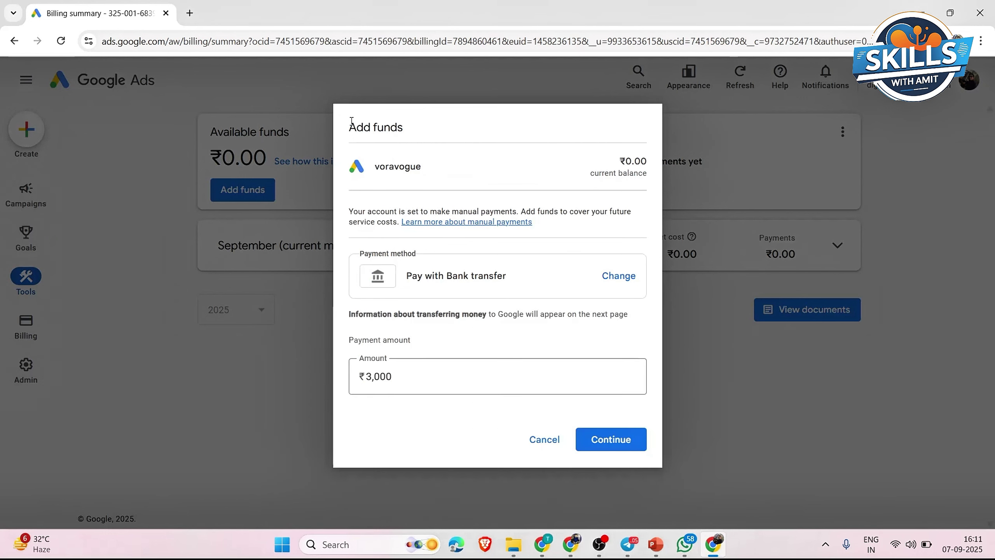
Step: Cancel adding funds and review the current month's billing breakdown on the billing summary
click(556, 446)
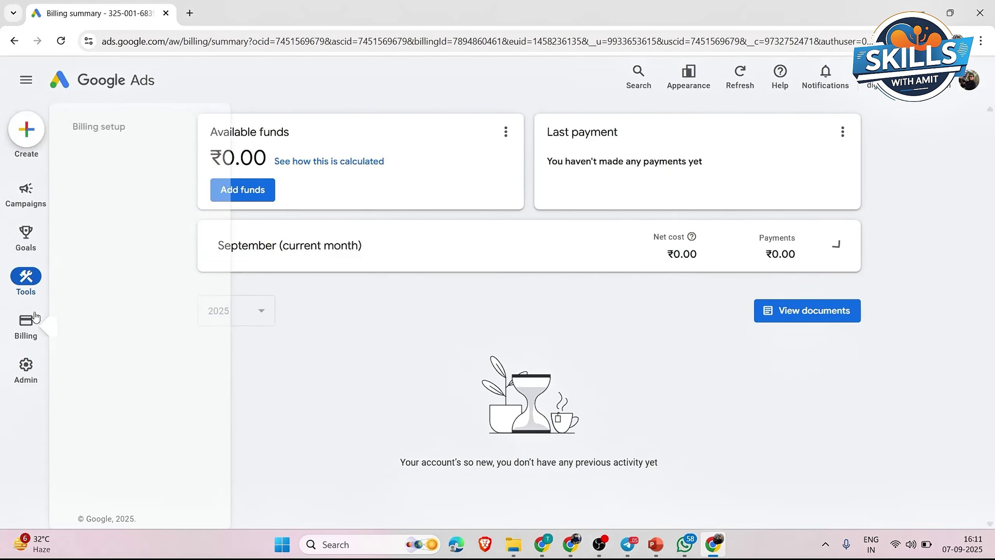
mouse_move(34, 328)
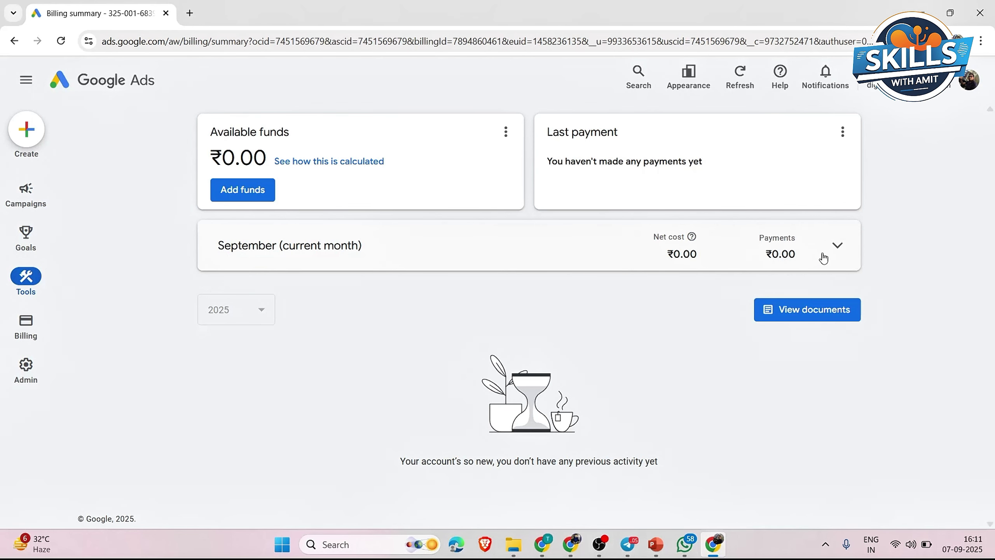
click(836, 253)
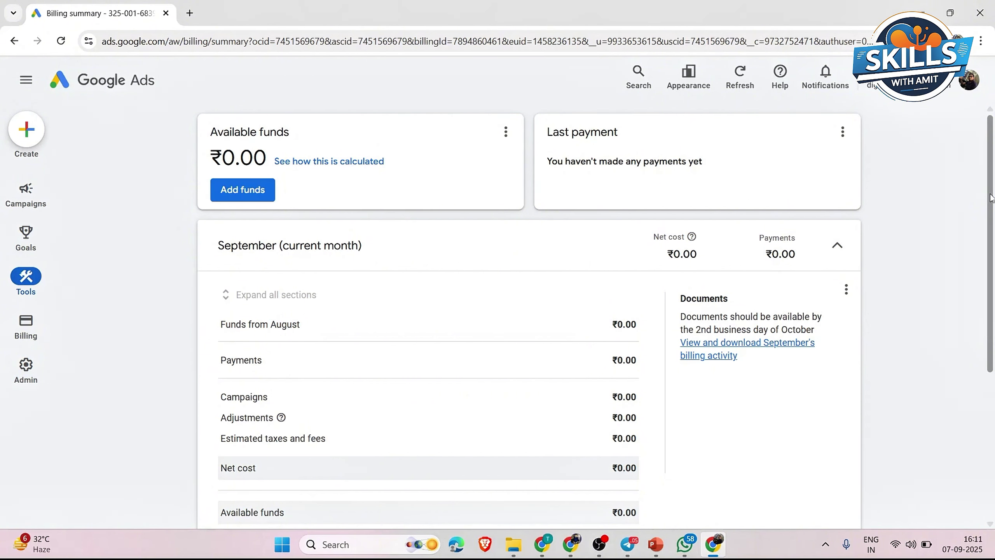
drag(991, 198, 993, 259)
click(837, 142)
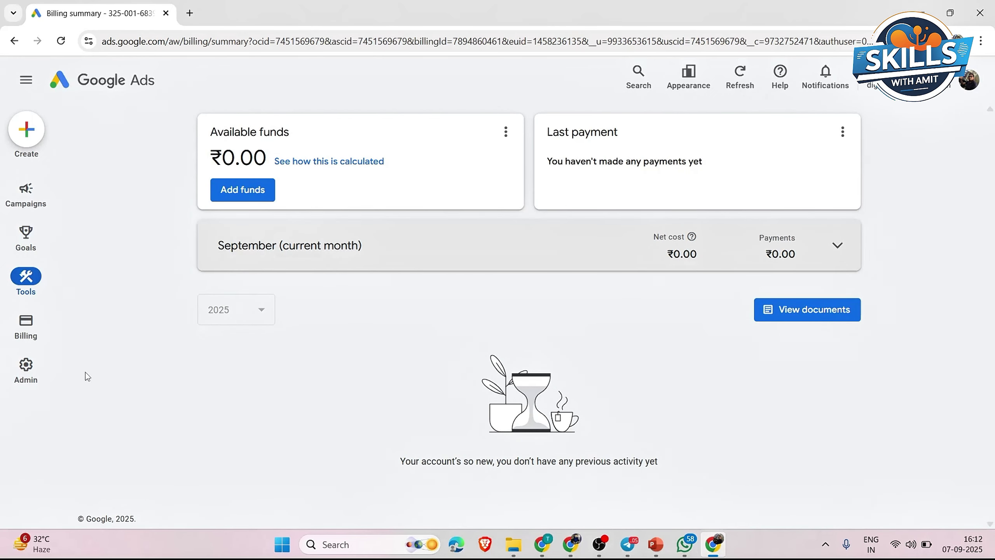
click(25, 331)
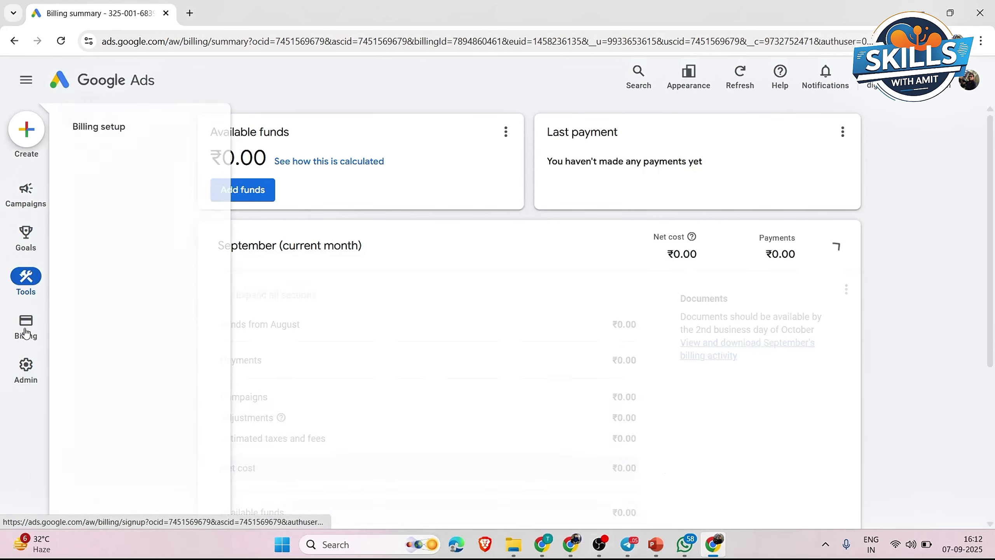
Step: Open the account settings in Admin and look through the whole list of settings
click(24, 371)
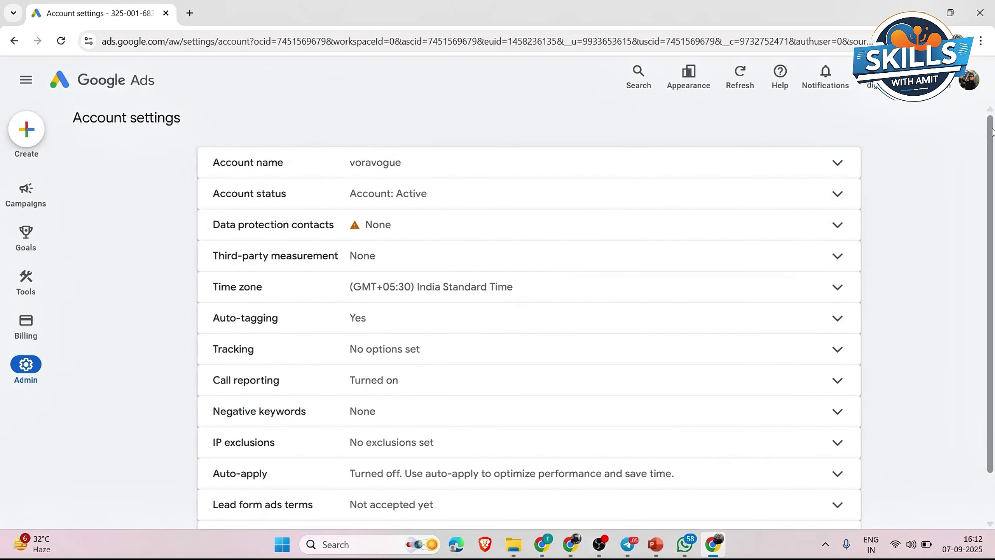
drag(992, 133, 992, 195)
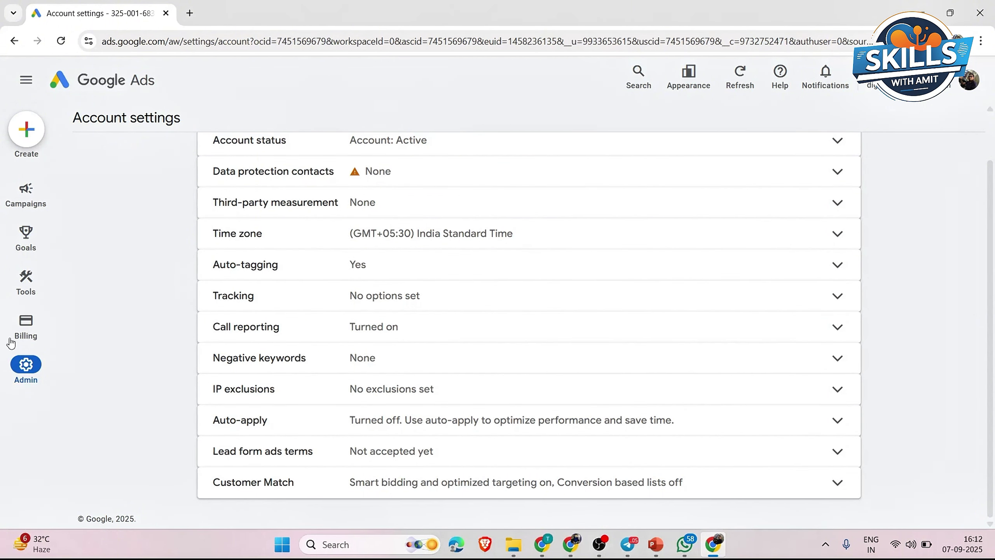
Step: Open the account preferences and save the account name as voravogue2
mouse_move(23, 369)
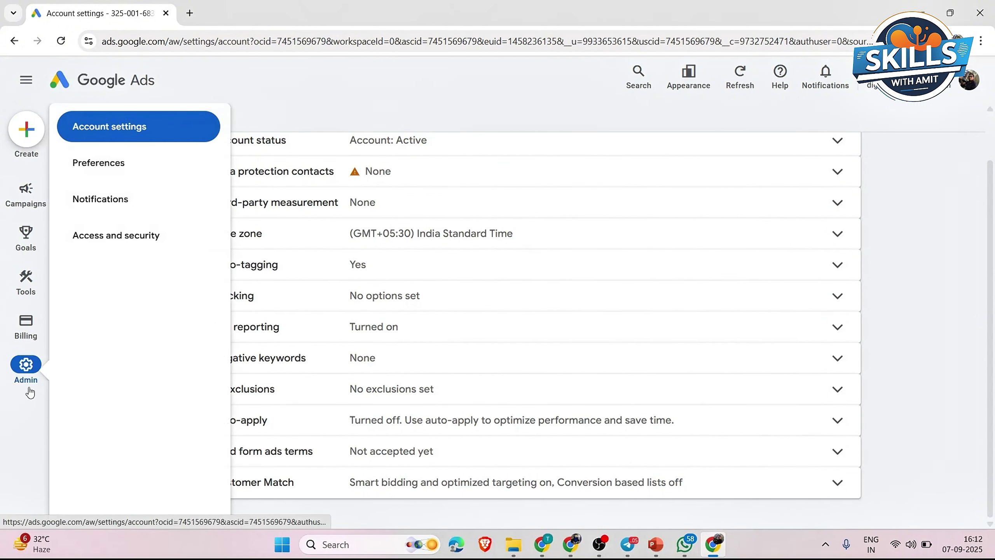
click(106, 171)
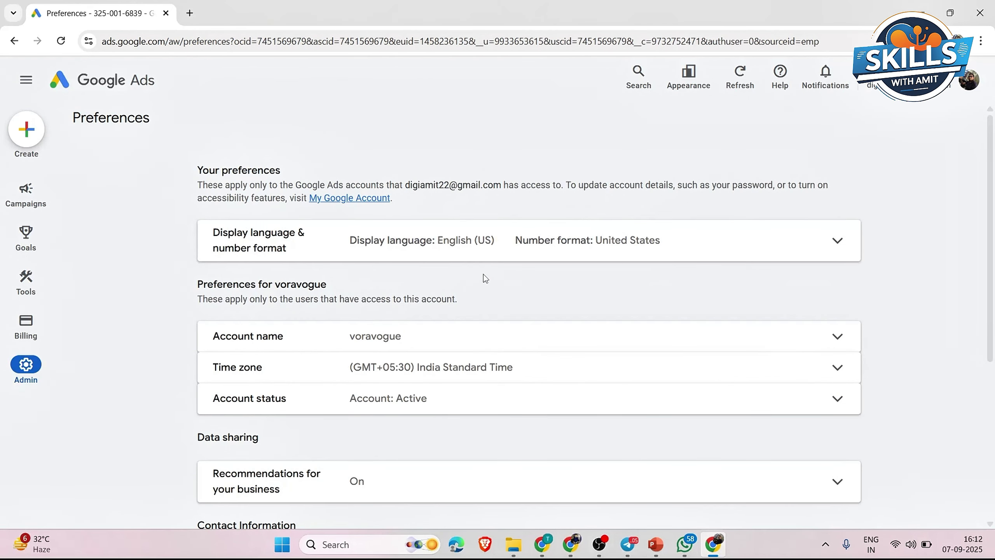
click(838, 337)
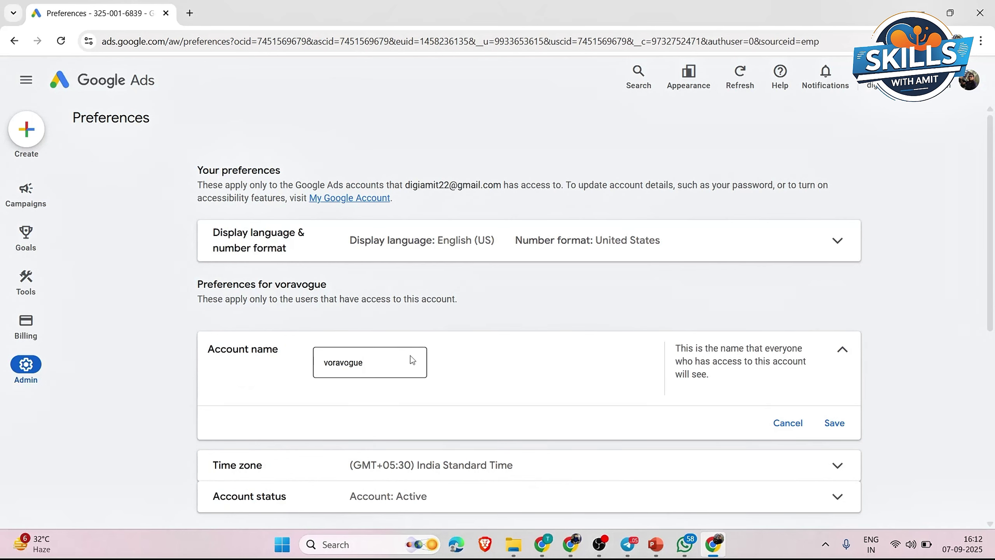
click(366, 361)
text(2)
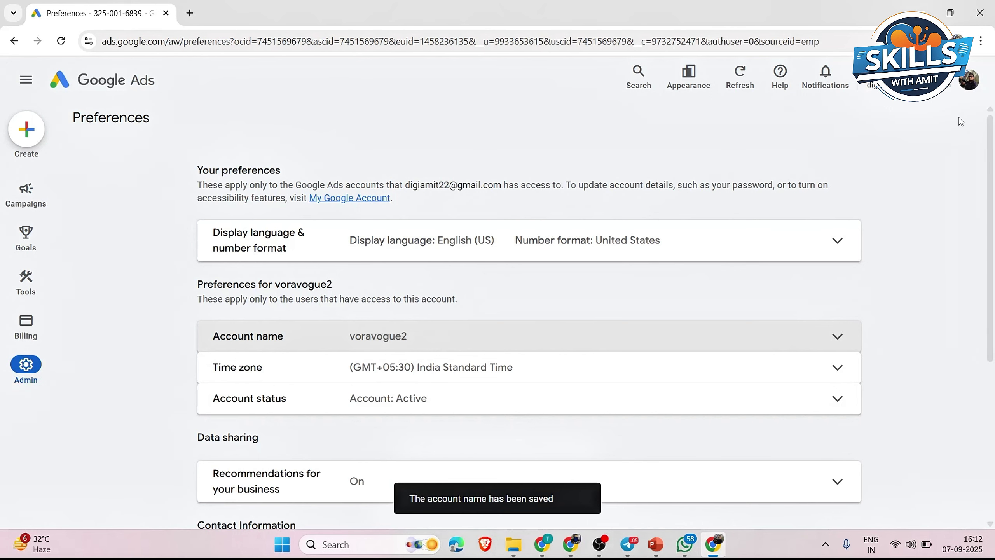
Step: Check the account name in the profile's account list, refreshing the data before checking it again
click(965, 85)
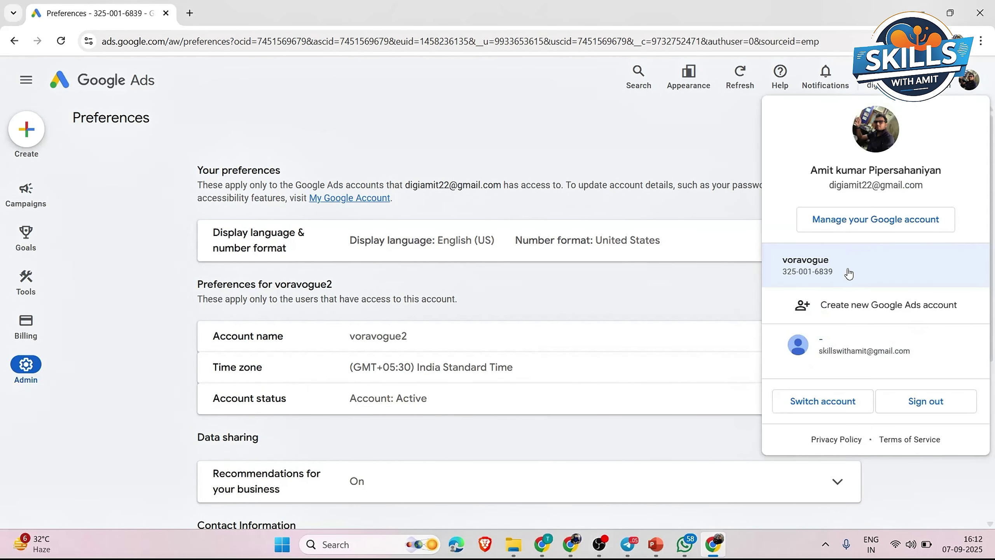
click(742, 82)
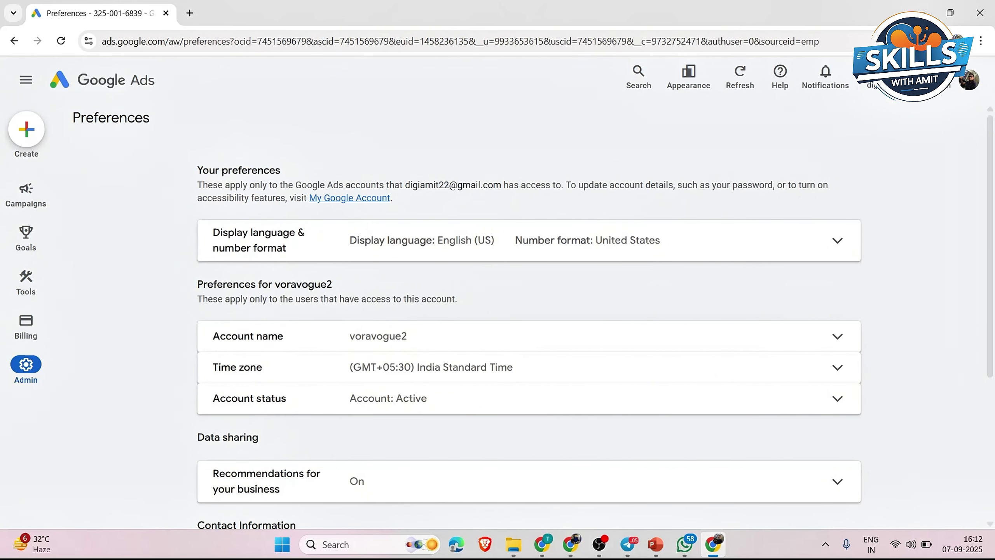
click(968, 91)
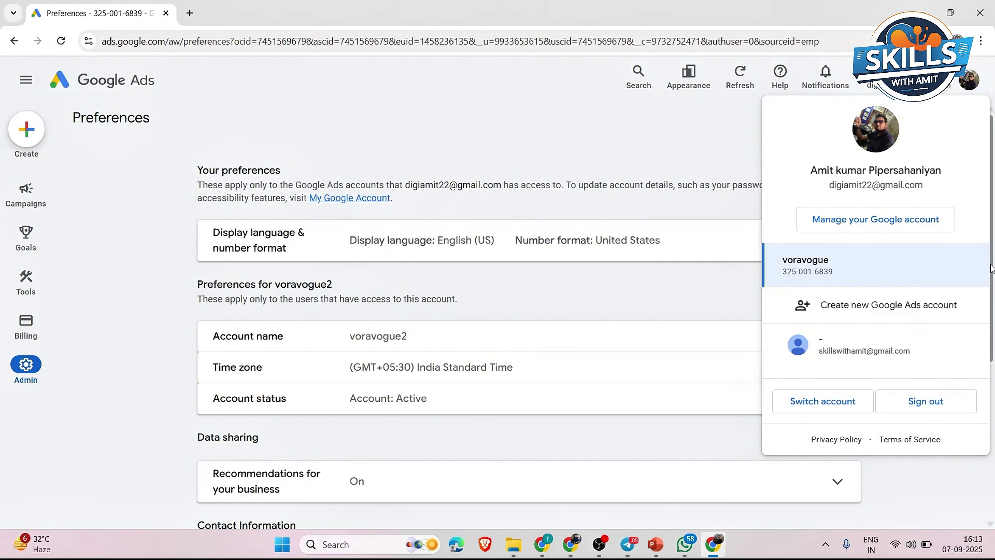
mouse_move(991, 268)
mouse_down()
mouse_move(993, 459)
mouse_move(993, 260)
mouse_up()
click(562, 245)
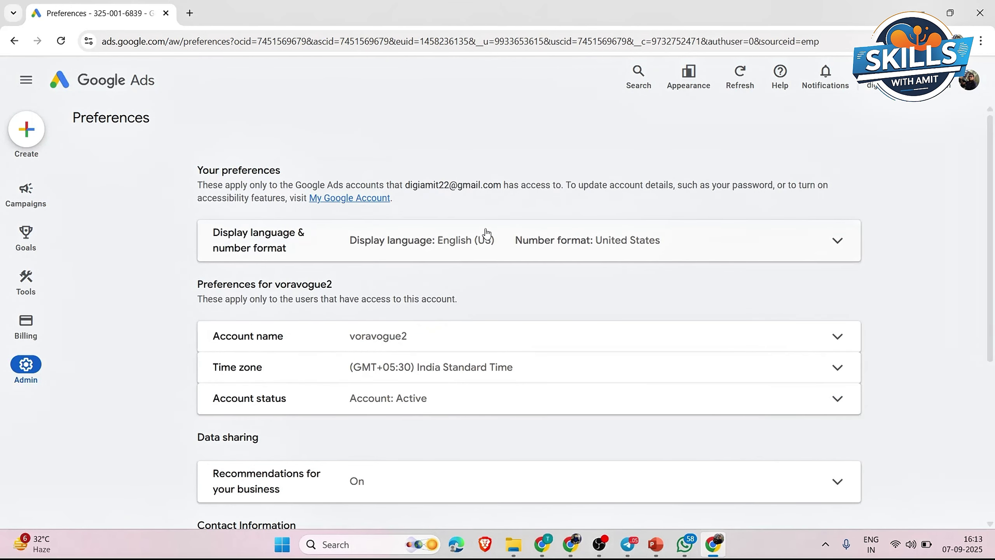
Step: Look at the page and campaign search, and return to the account Overview
mouse_move(33, 366)
click(644, 87)
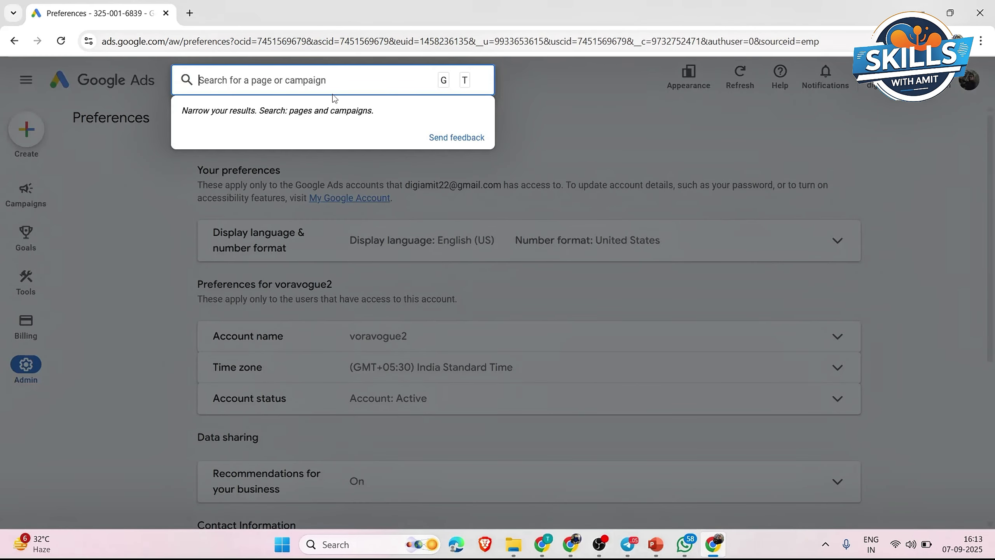
click(90, 80)
click(91, 84)
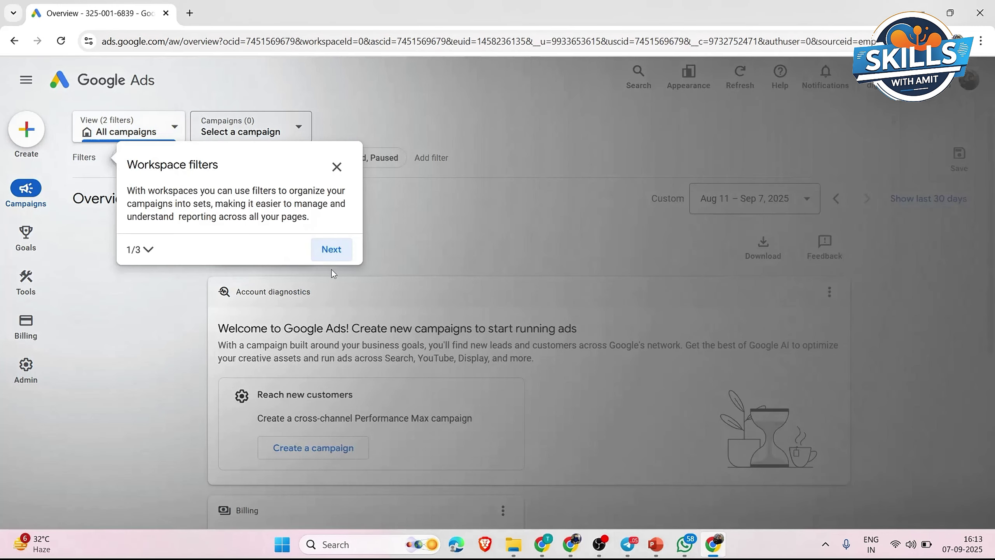
Step: Advance the workspace filters guide by one step and leave the guide
click(340, 252)
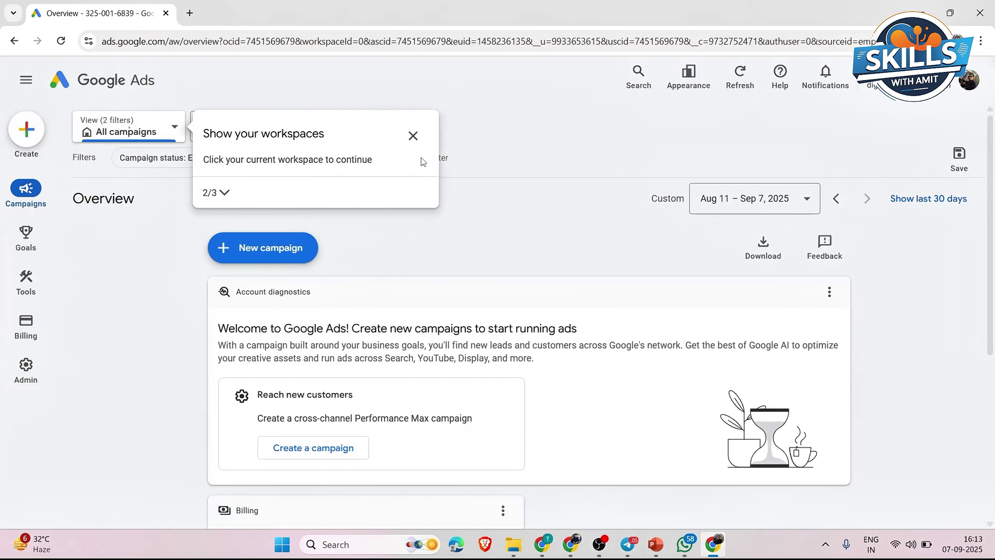
click(413, 137)
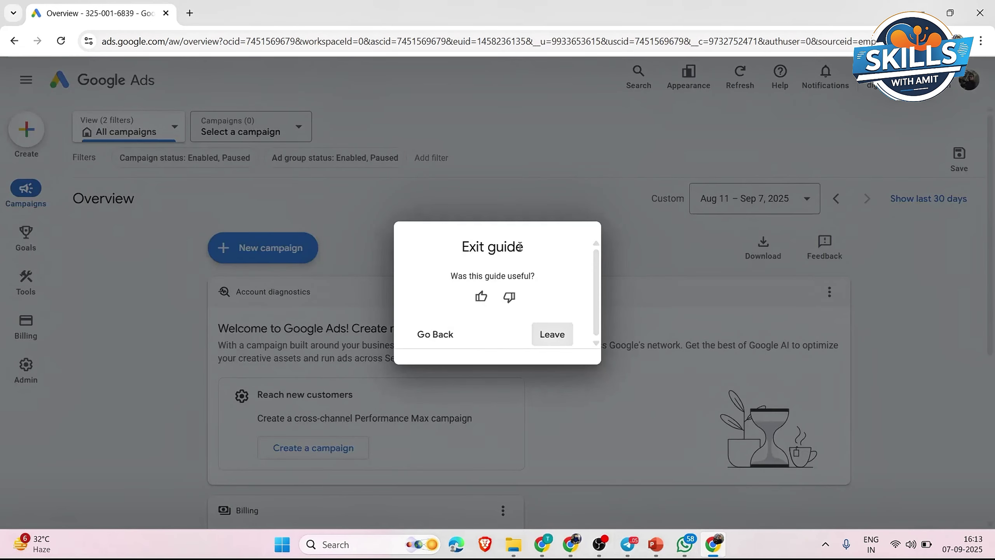
click(545, 333)
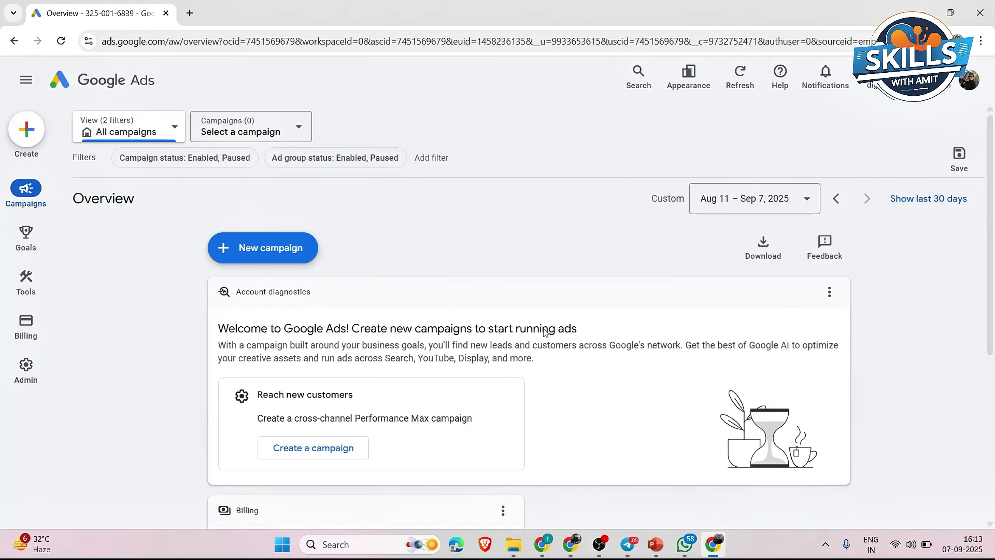
Step: Examine the campaign selector and the date range presets on the Overview page
click(296, 138)
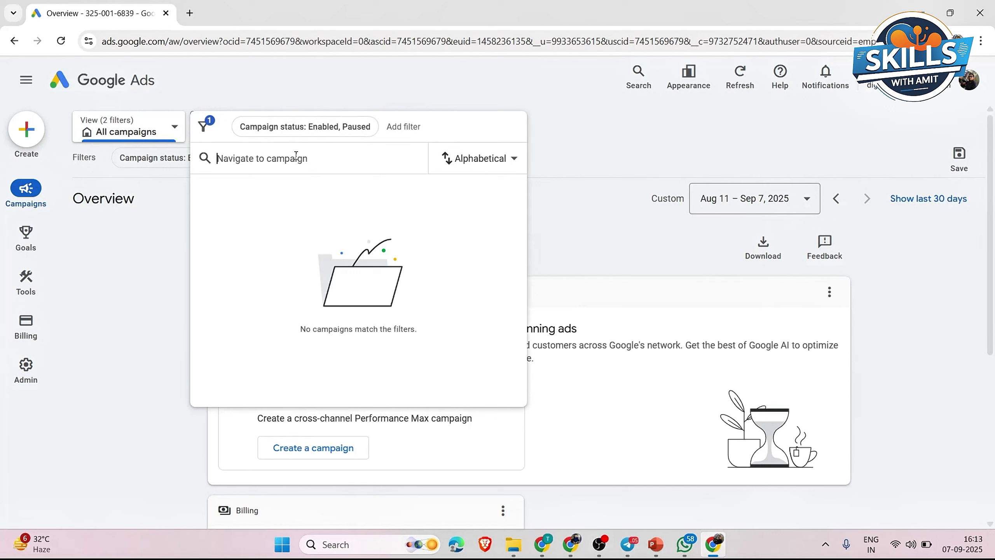
click(379, 92)
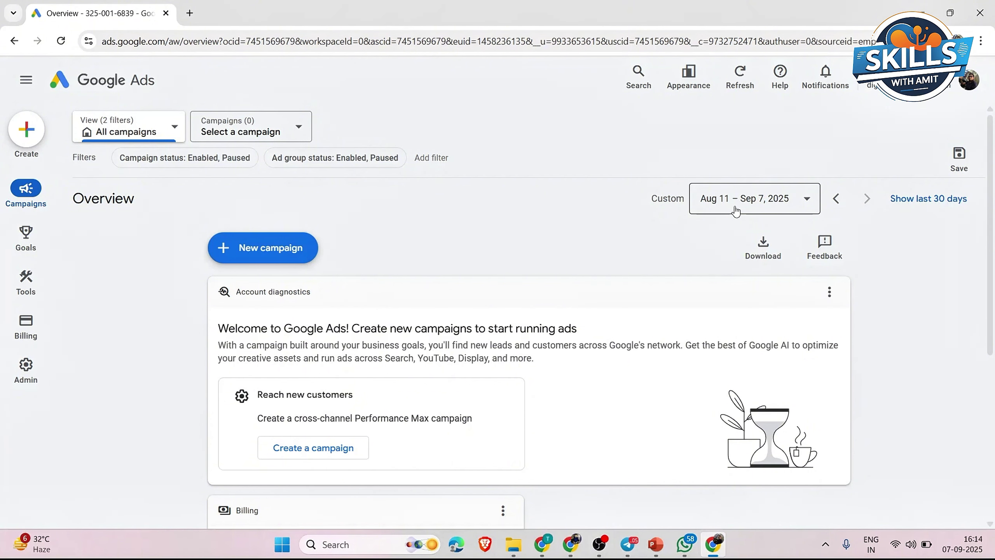
click(806, 199)
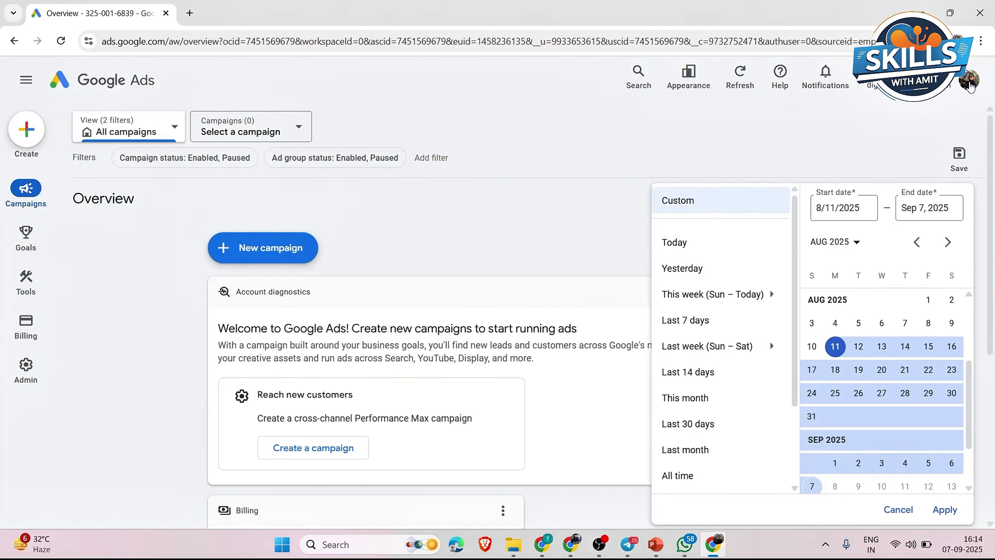
click(968, 80)
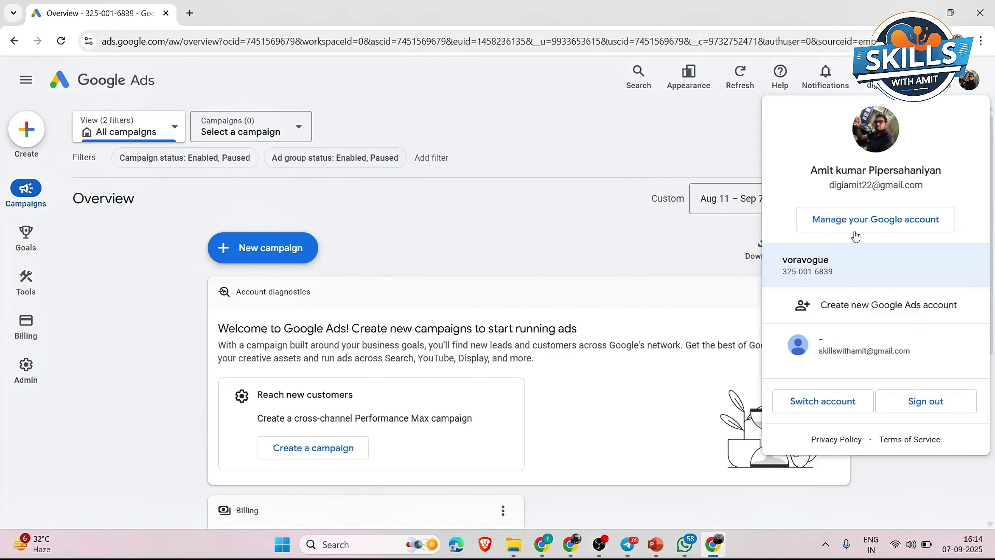
click(672, 133)
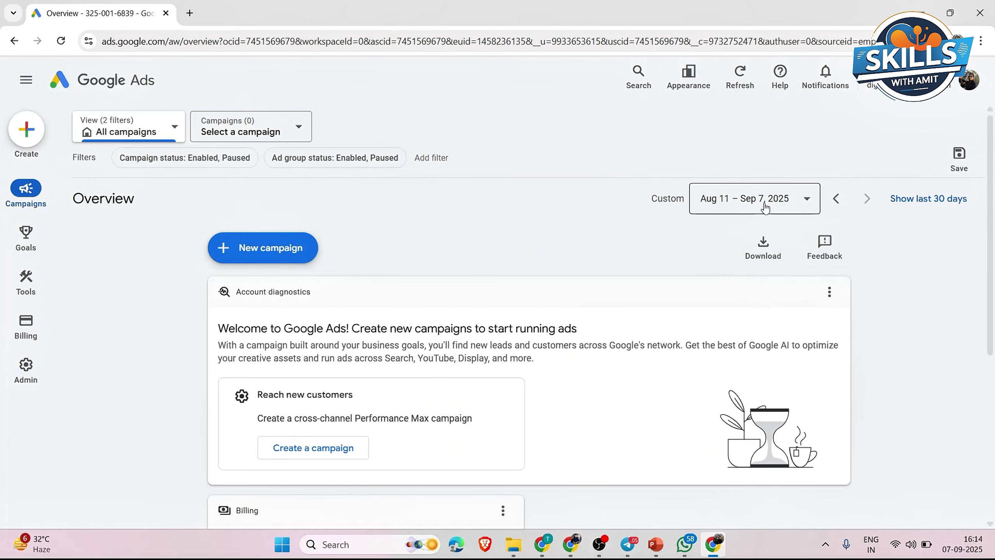
click(809, 203)
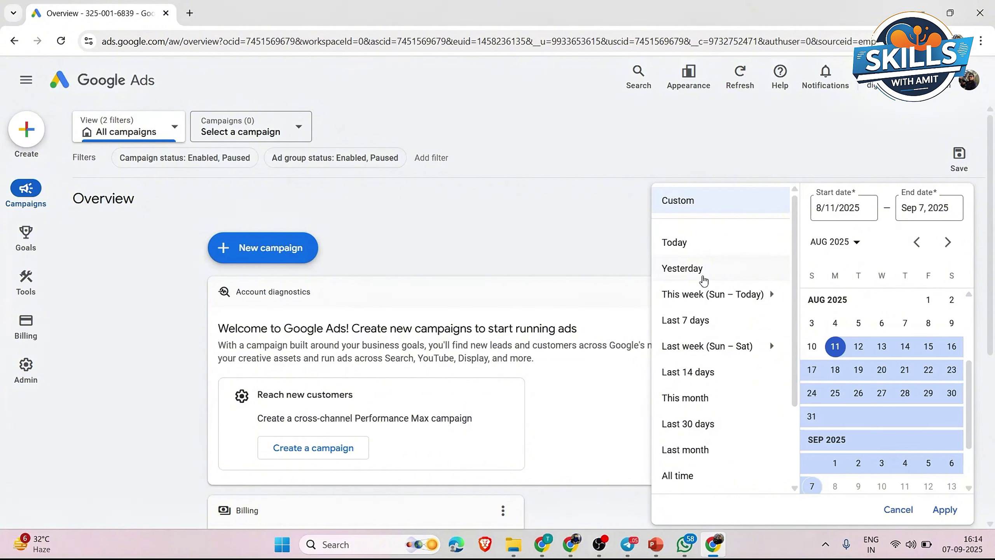
mouse_move(703, 303)
mouse_move(691, 358)
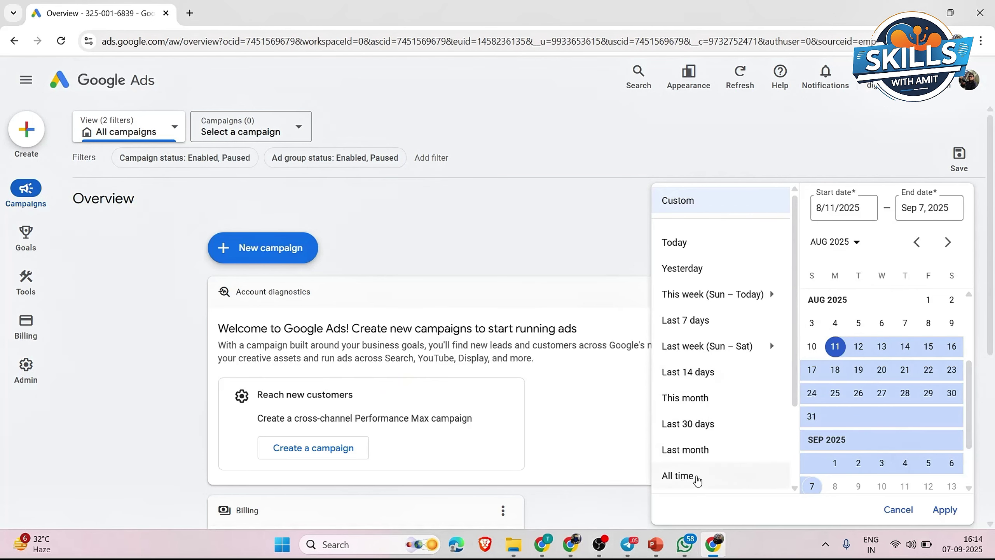
Step: Close the date range picker and view the filter types that can be added to the Overview
click(587, 152)
click(587, 152)
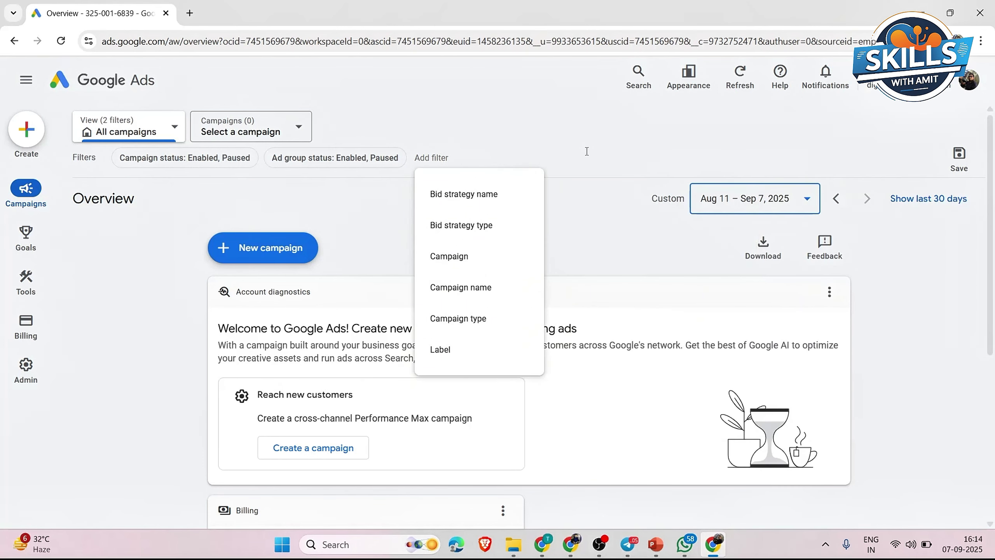
click(610, 142)
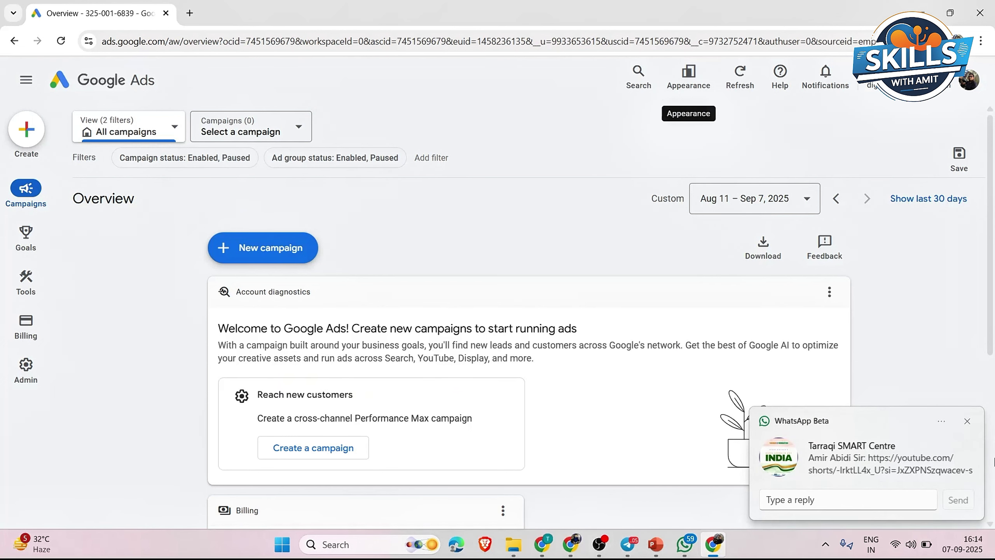
Step: Dismiss the WhatsApp notification, view the display spacing options and refresh the Overview data
click(967, 421)
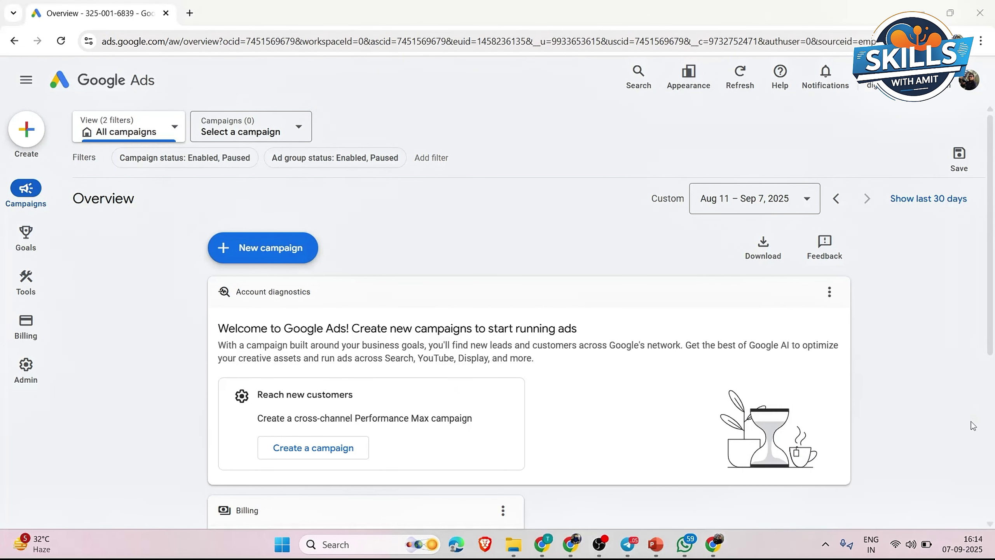
click(686, 72)
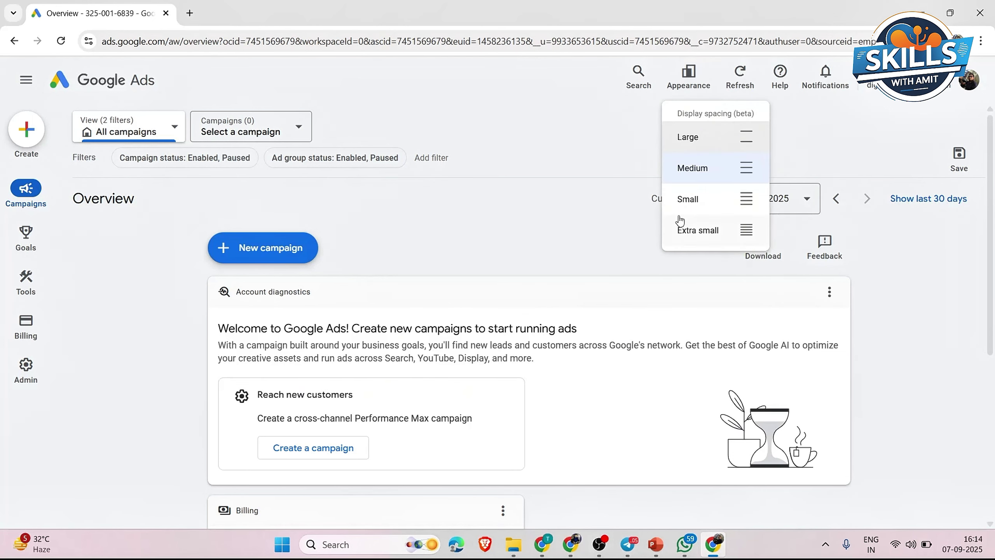
click(572, 106)
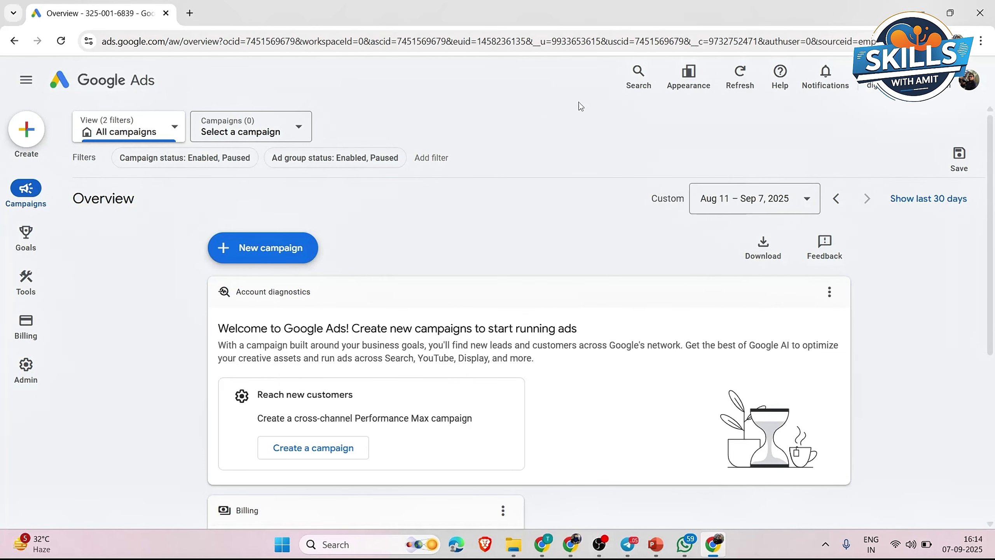
click(739, 74)
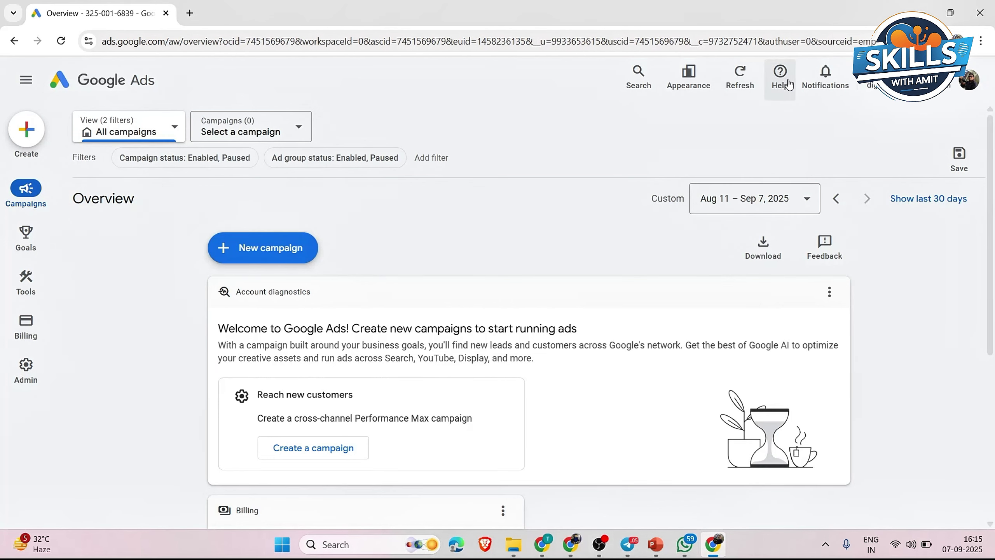
Step: Open Quick help, look through its suggested articles and close it
click(789, 84)
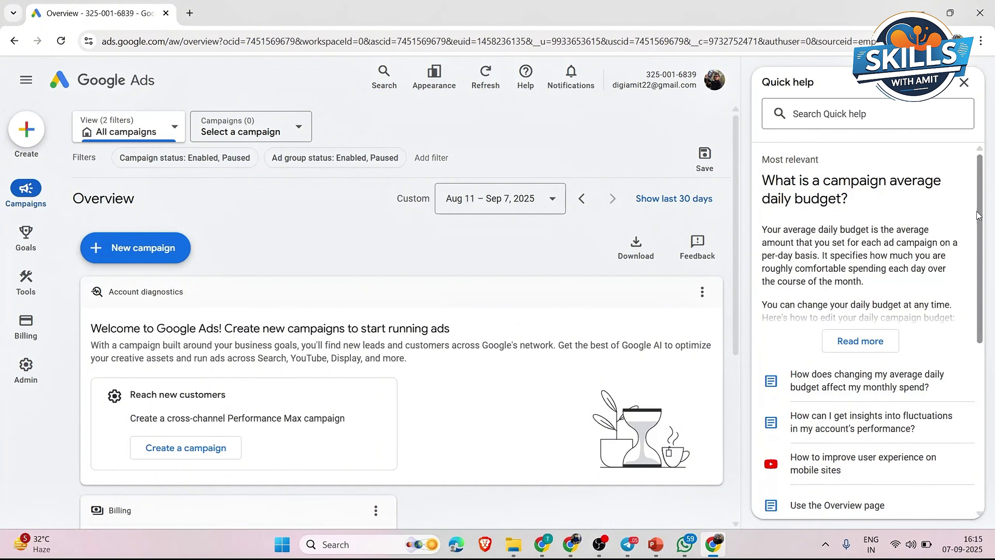
mouse_move(980, 217)
mouse_down()
mouse_move(993, 306)
mouse_move(982, 208)
mouse_up()
click(971, 91)
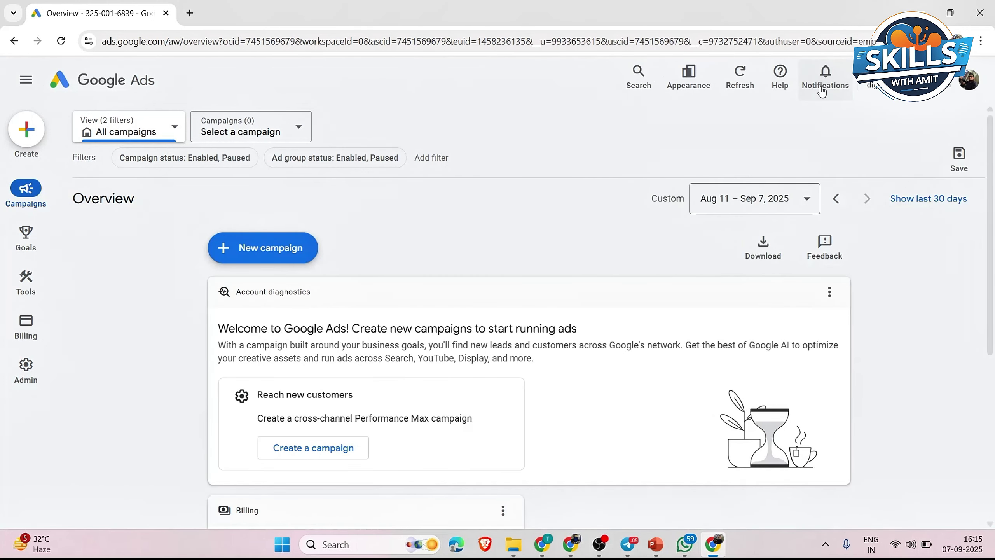
Step: View the account notifications and close them
click(821, 92)
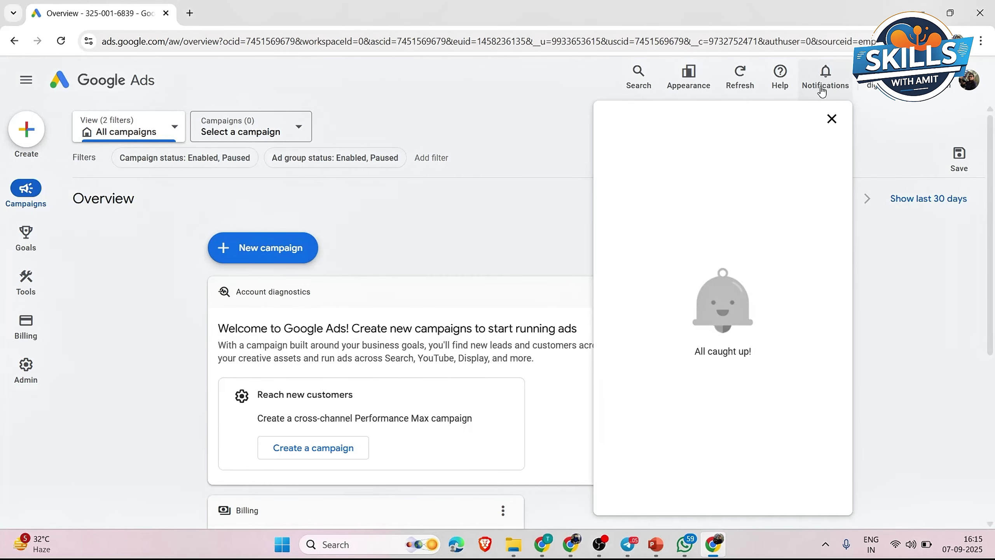
click(830, 119)
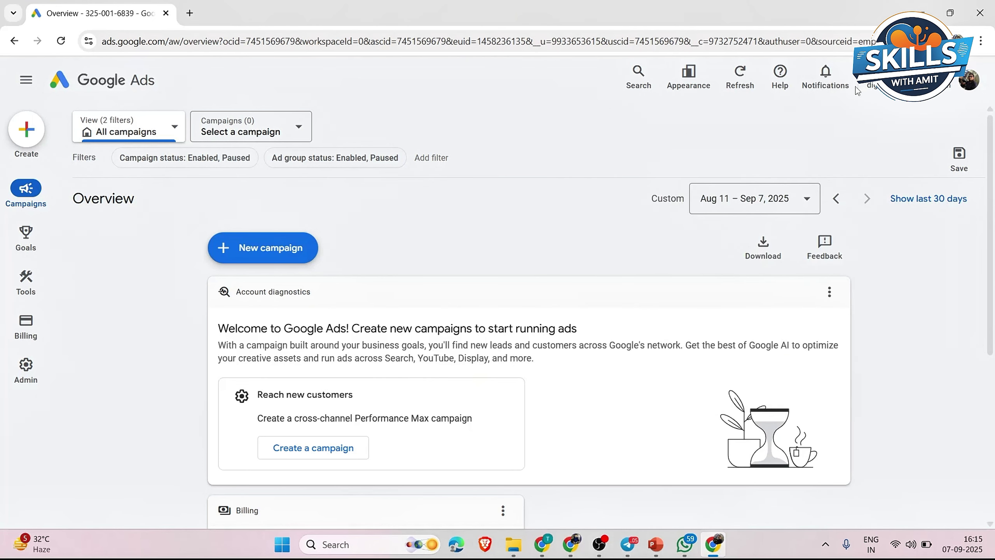
Step: Look at the account switcher and the prompt for creating a new Google Ads account, cancelling without creating one
click(970, 80)
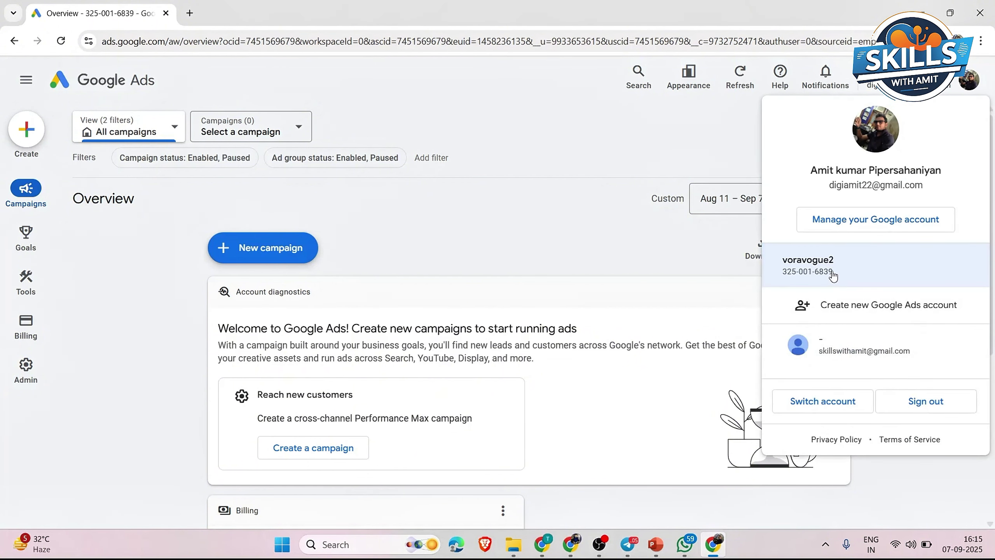
click(857, 305)
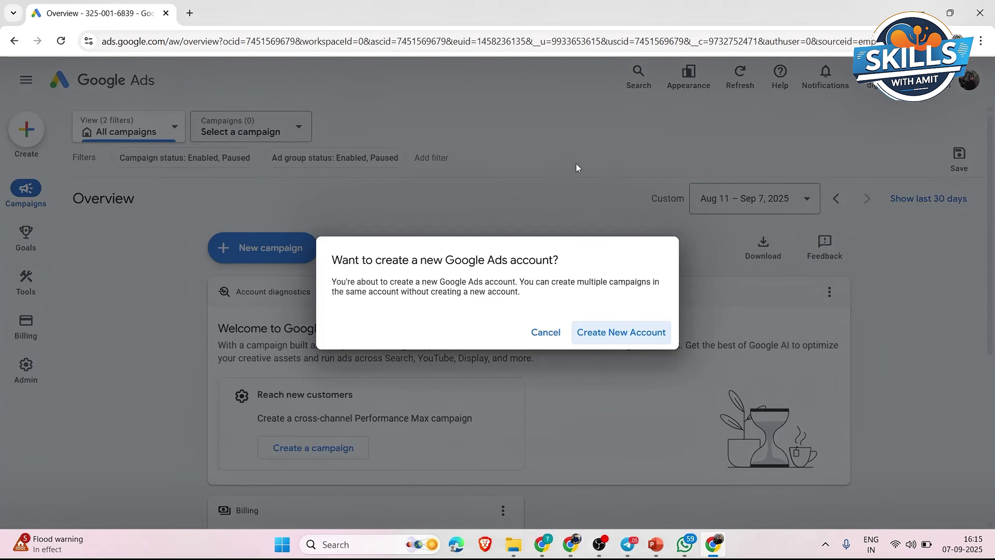
click(551, 330)
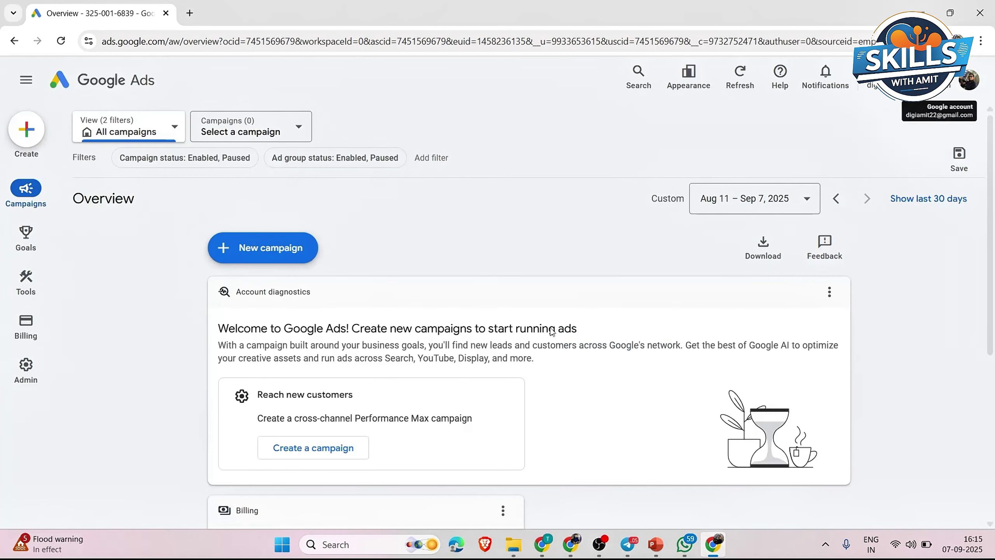
click(967, 81)
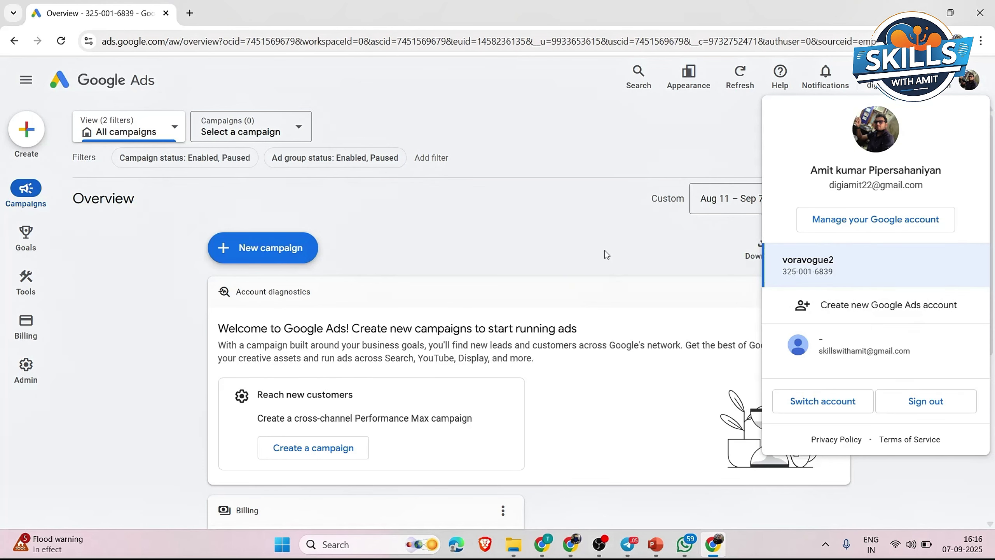
click(622, 149)
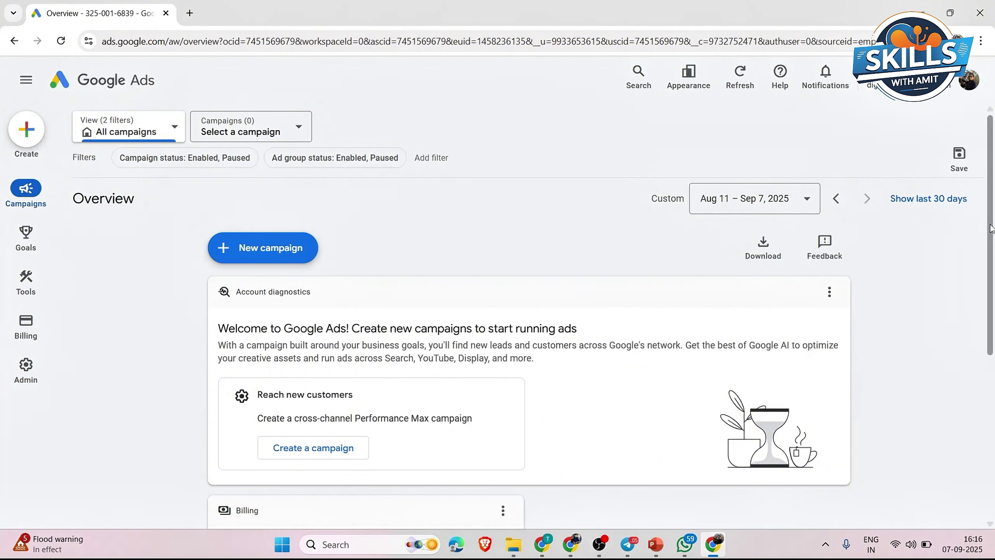
Step: Switch to the Chrome window with the Bakery shop account and leave the video ad editor for its Overview page
mouse_move(991, 229)
mouse_down()
mouse_move(993, 396)
mouse_move(993, 226)
mouse_up()
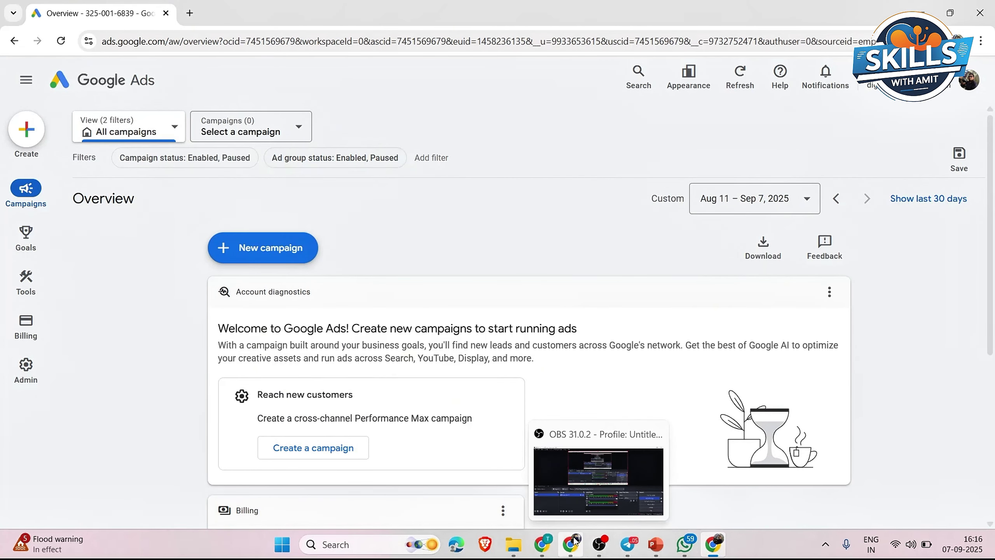
mouse_move(574, 542)
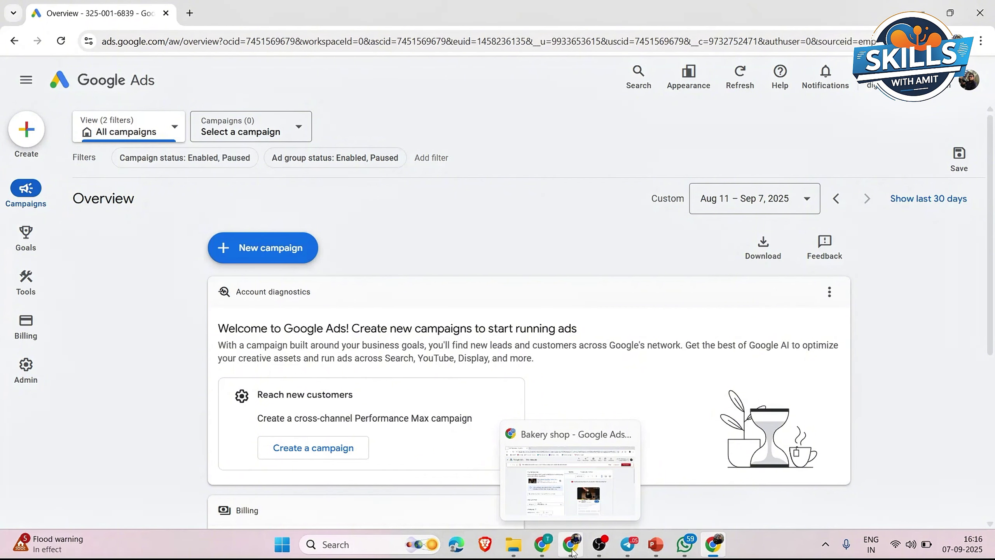
click(572, 551)
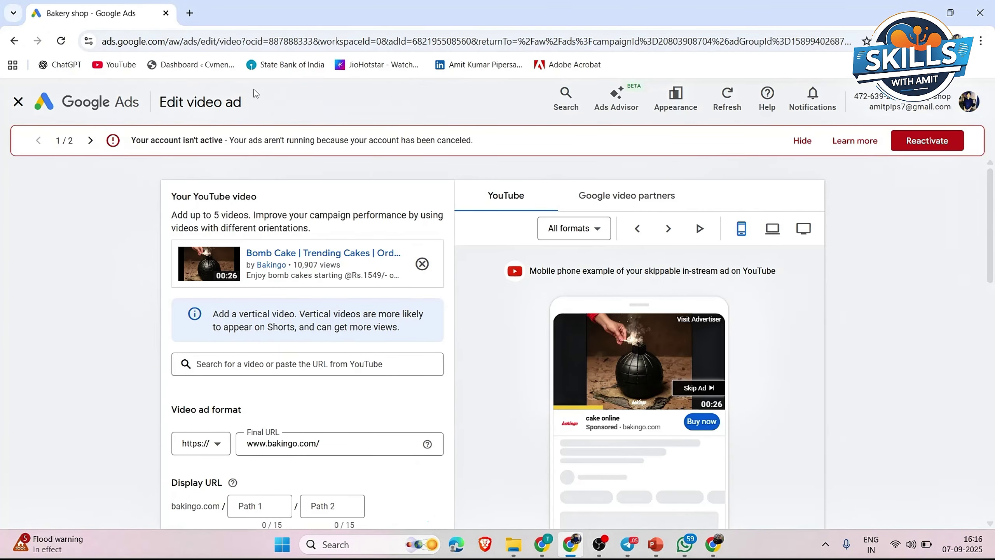
click(93, 106)
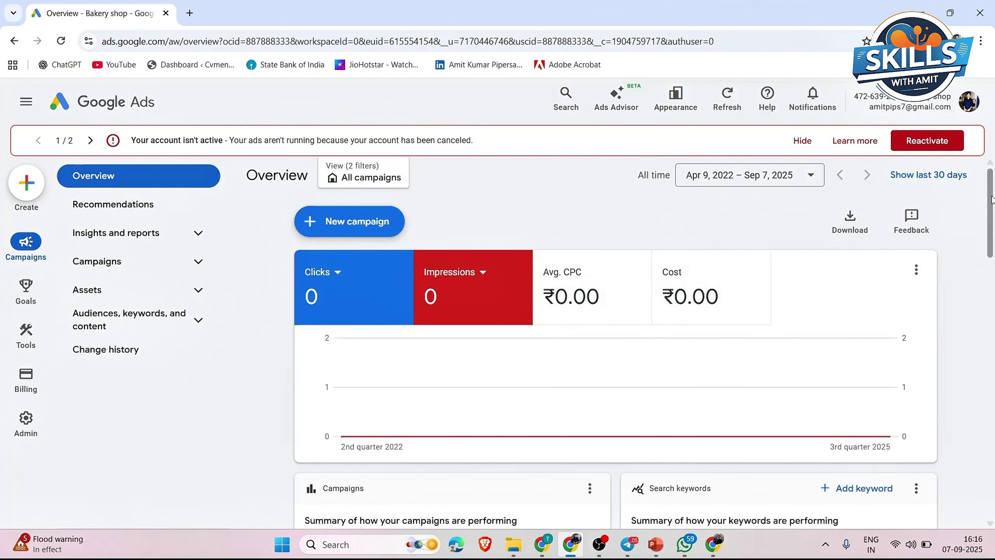
Step: Examine the Bakery shop Overview cards for campaigns, search keywords, display, search and video ads, conversion measurement and draft campaigns
drag(991, 199, 993, 271)
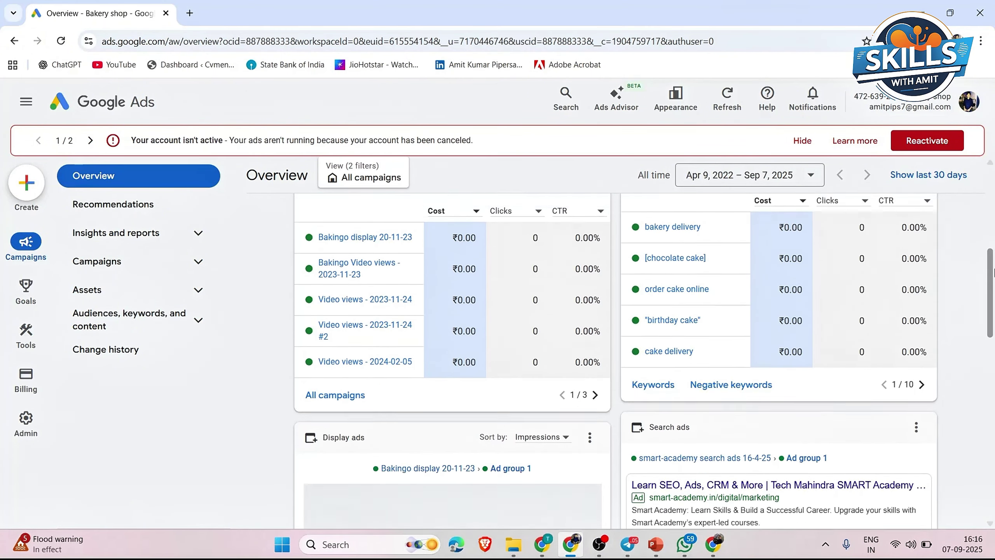
scroll(992, 272, up, 3)
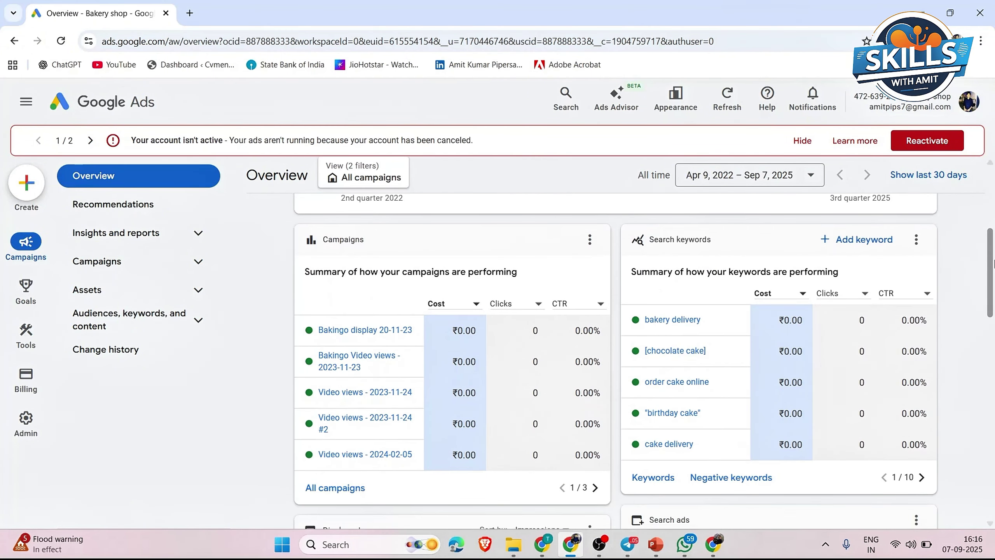
drag(992, 264, 993, 275)
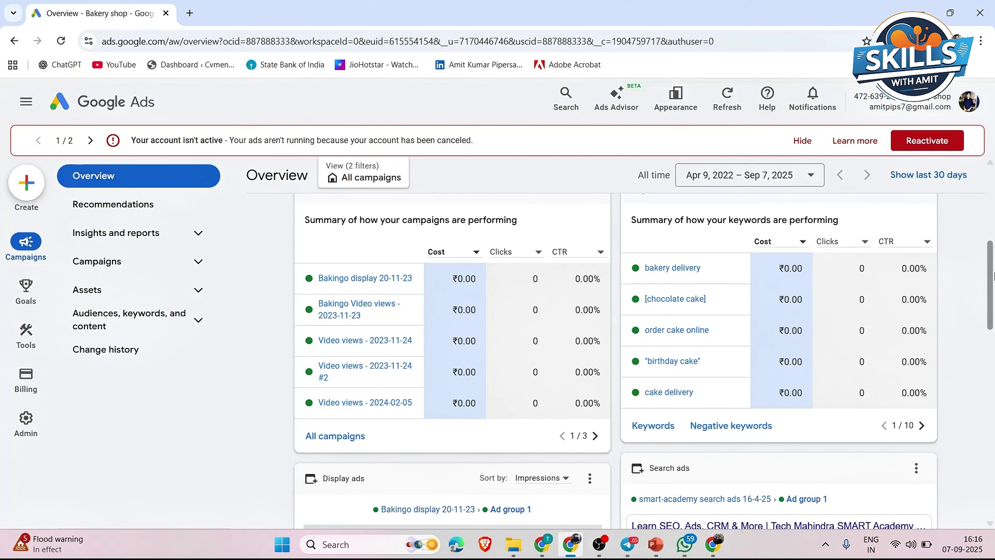
drag(993, 275, 992, 333)
mouse_move(711, 329)
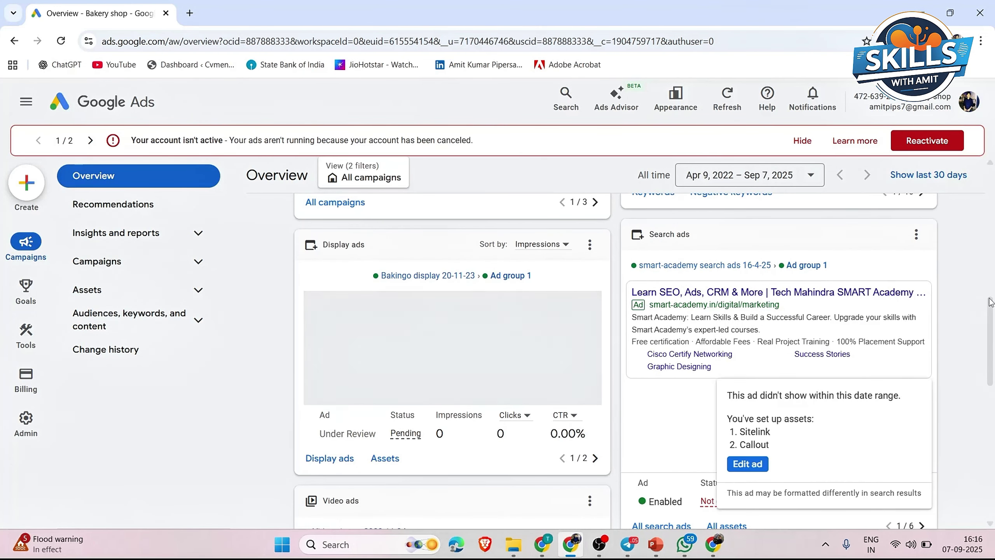
drag(991, 346, 993, 435)
mouse_move(735, 277)
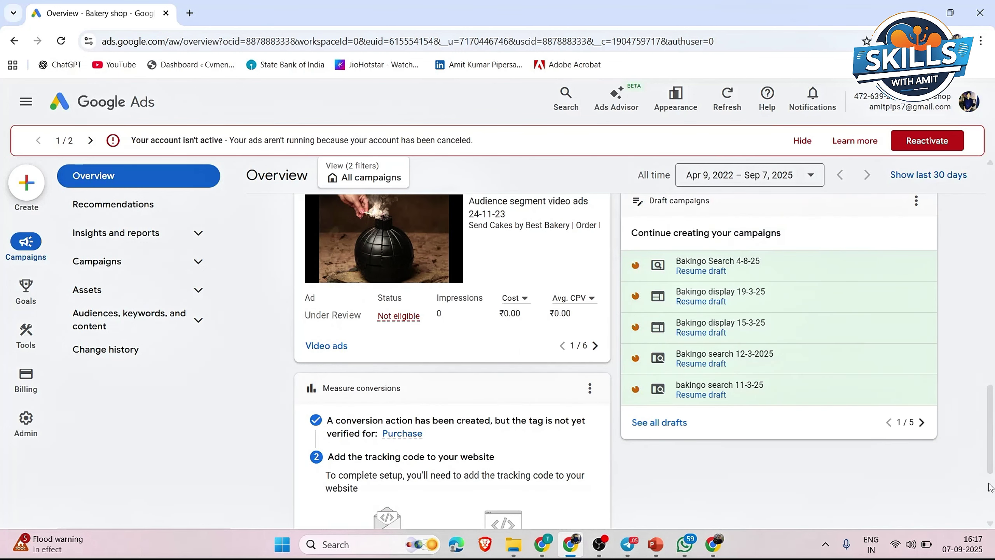
drag(992, 449, 993, 227)
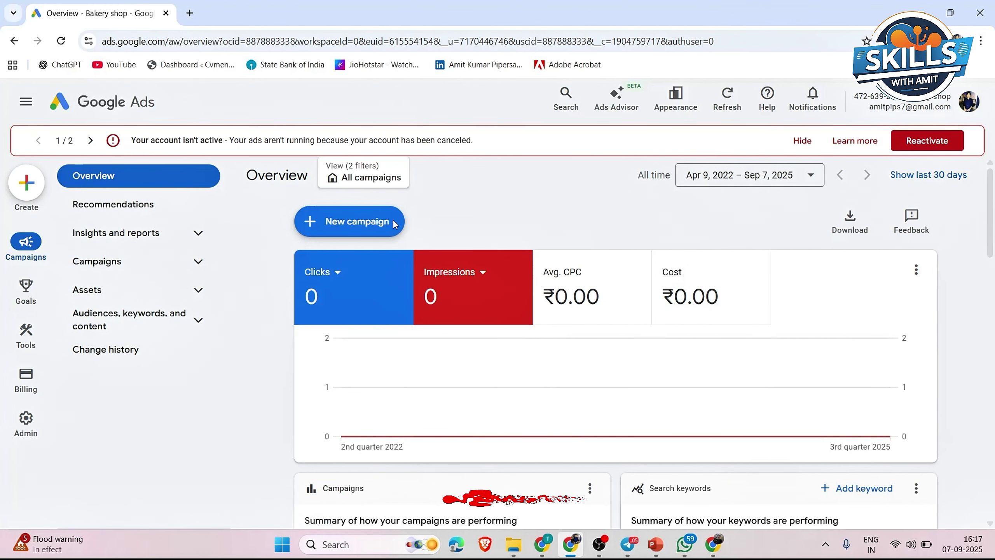
mouse_move(601, 547)
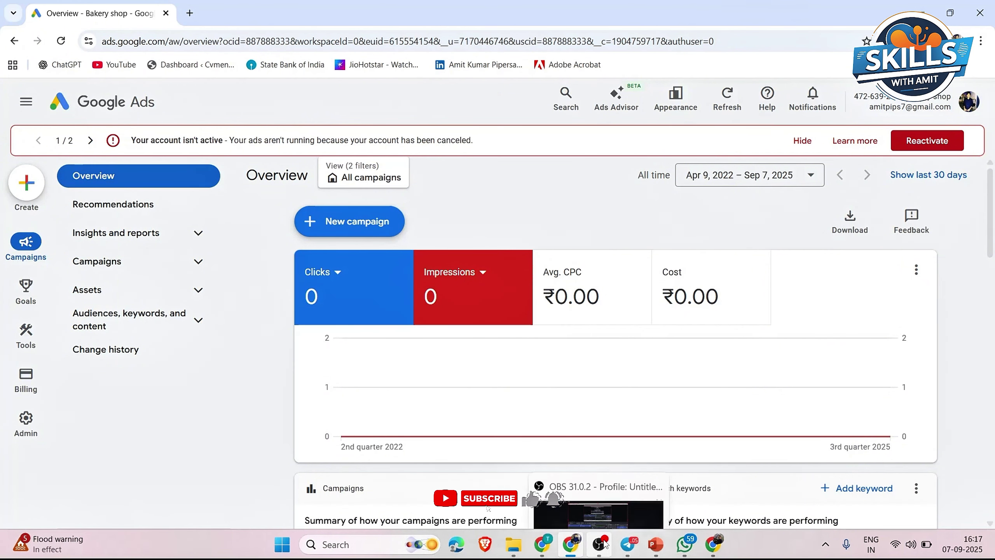